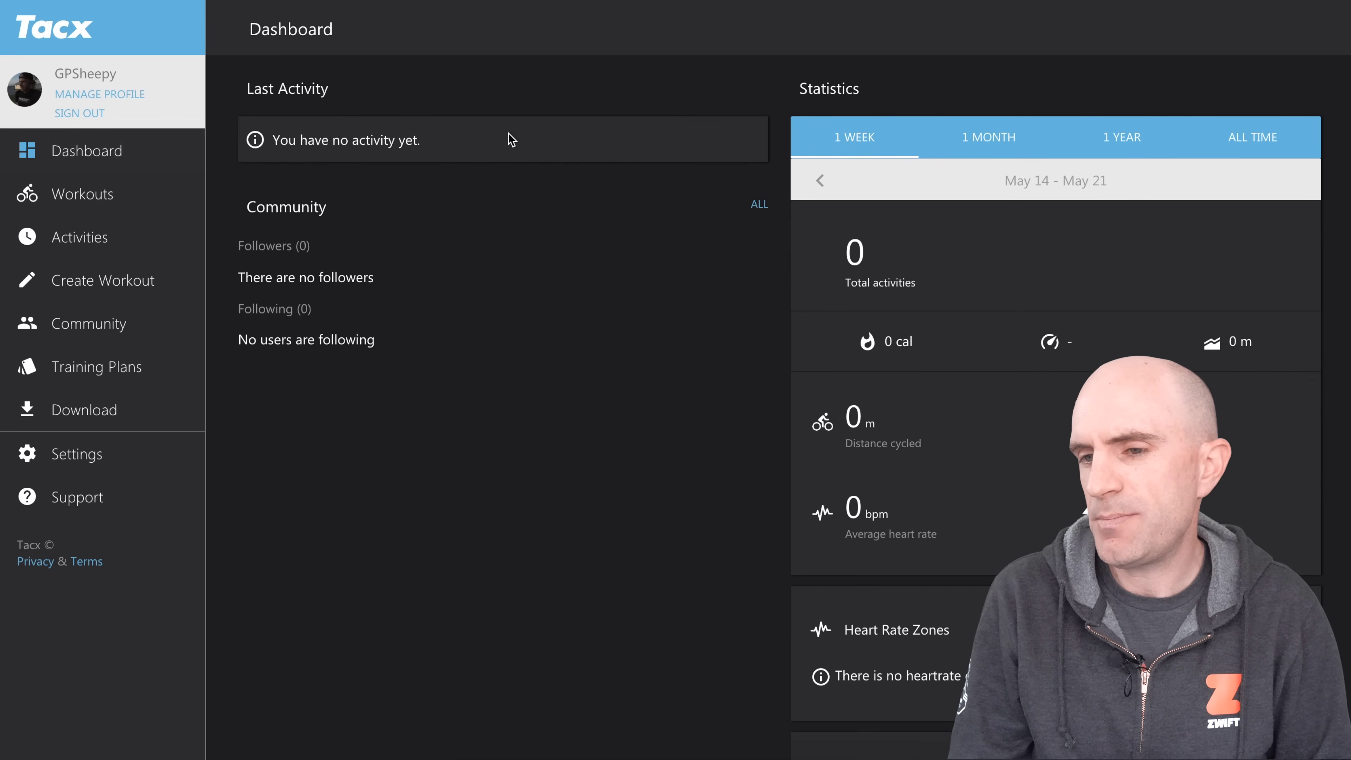
View the profile settings and open the FTP test workout linked from the threshold power section.
left_click(80, 94)
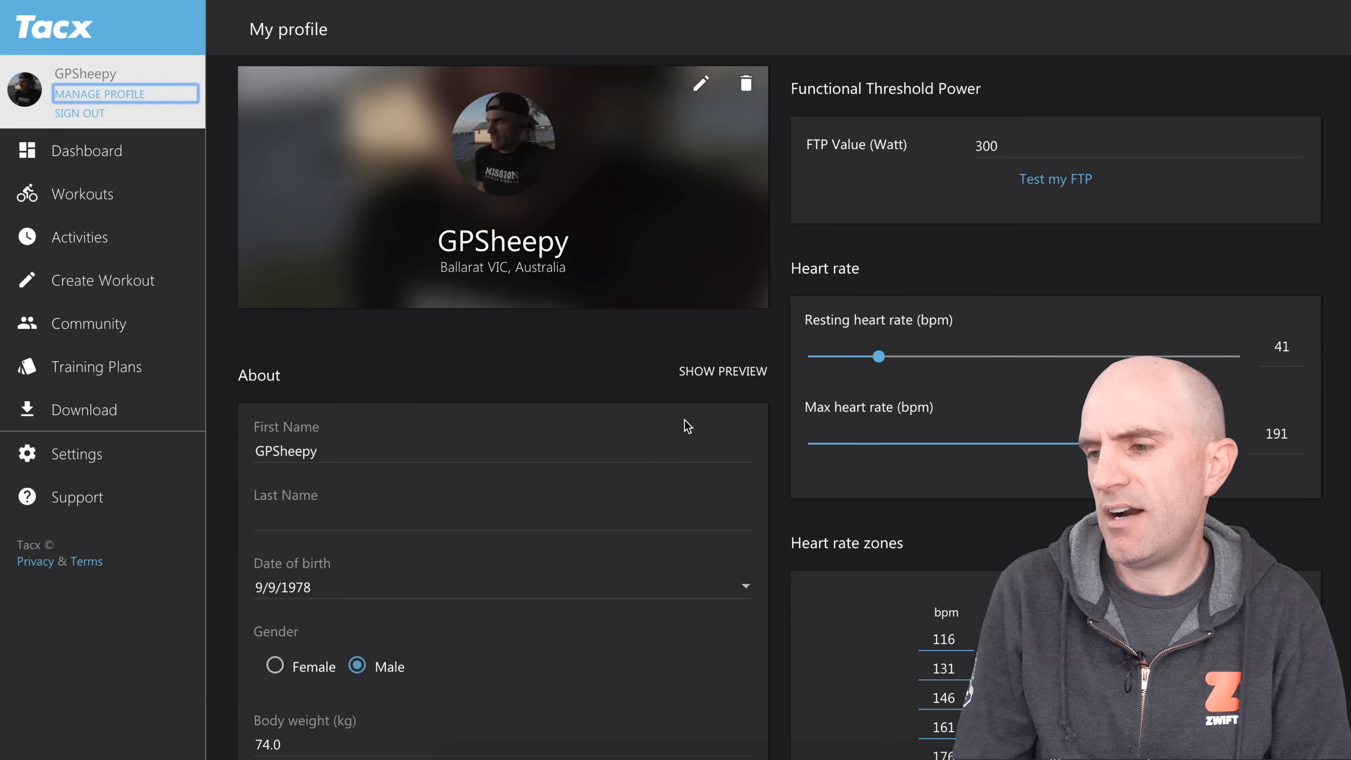
left_click(1057, 187)
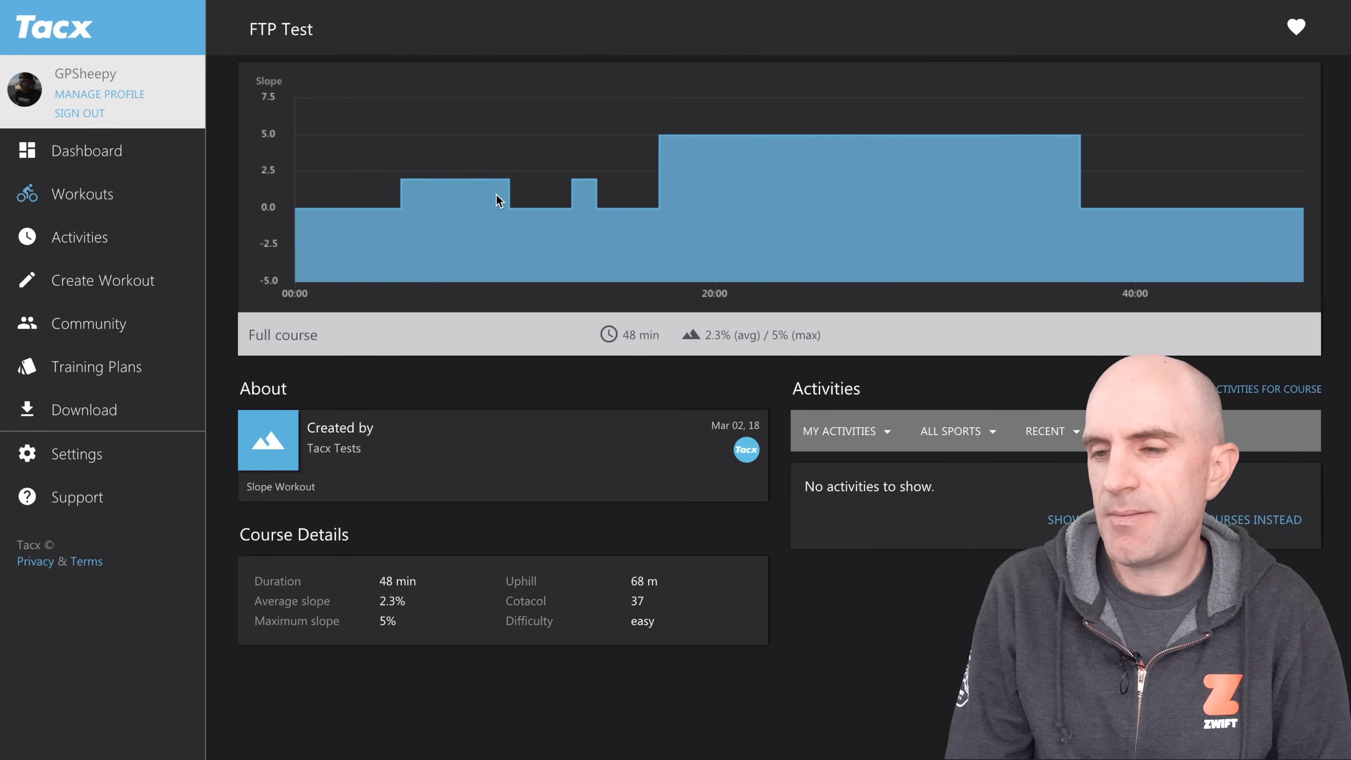
Filter the workouts library to public workouts and browse through the listed sessions.
left_click(113, 194)
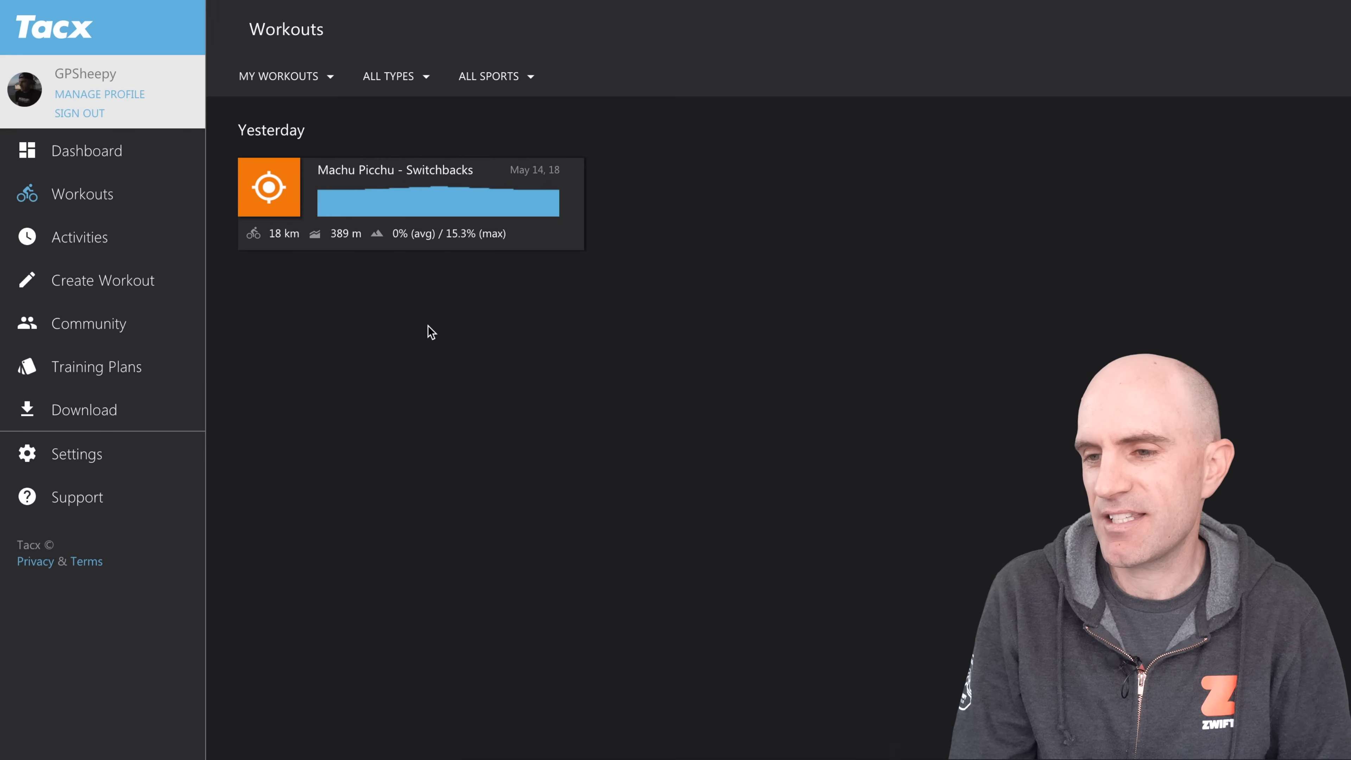
left_click(311, 83)
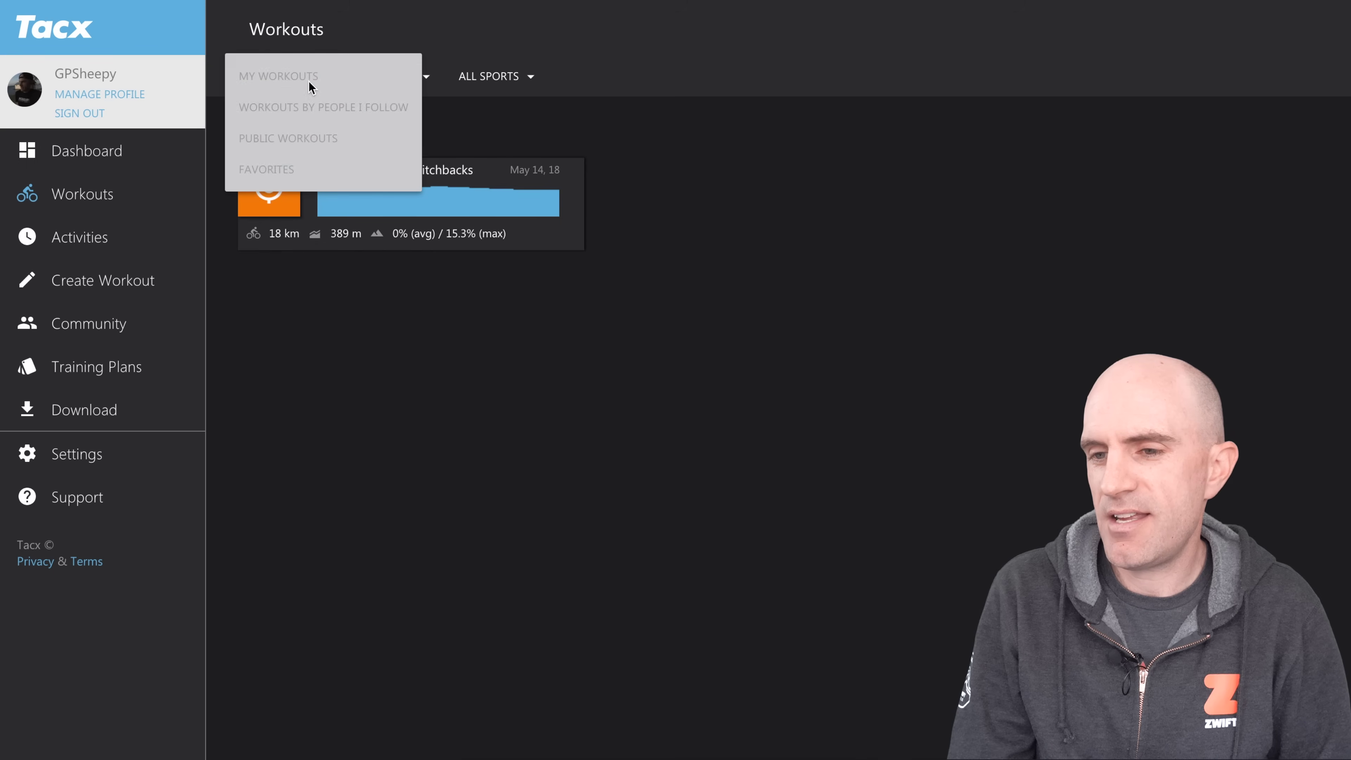
left_click(277, 139)
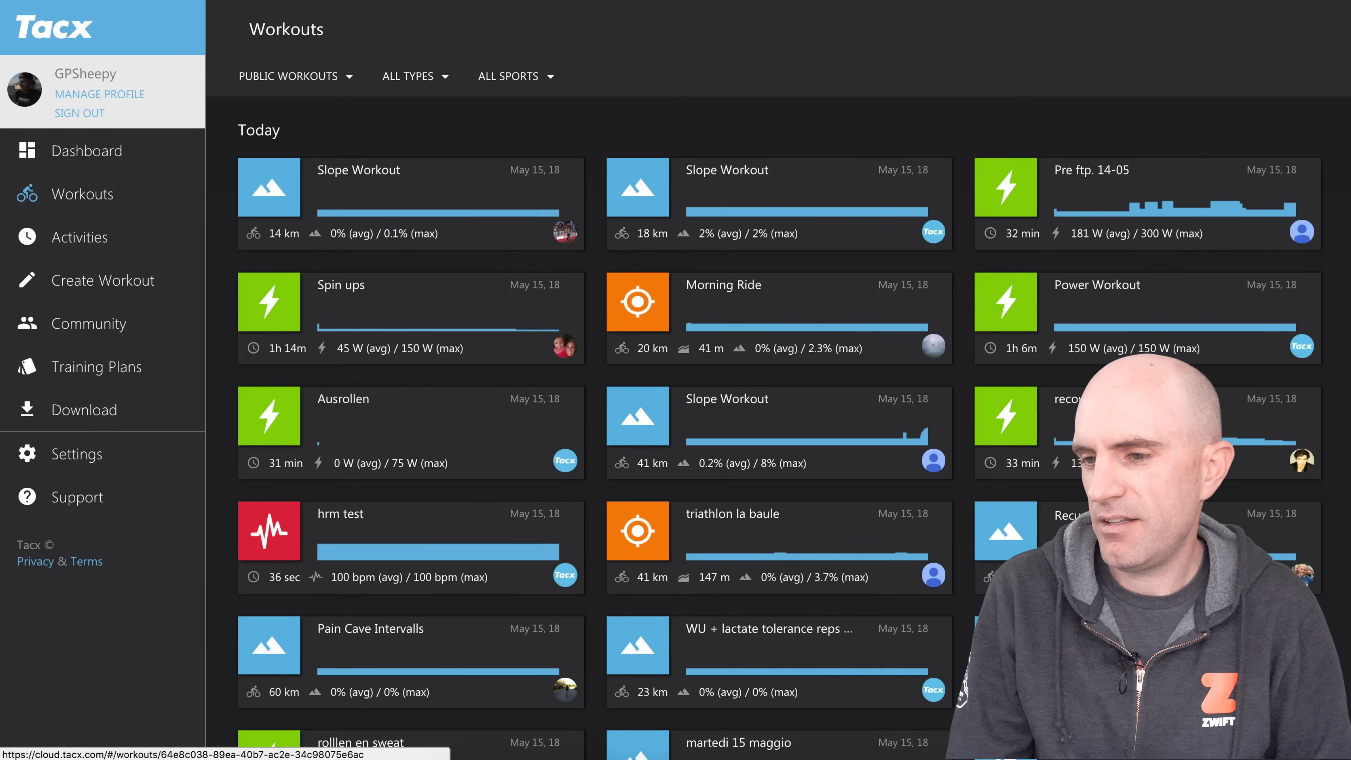
scroll(922, 390, "down", 4)
scroll(921, 391, "down", 3)
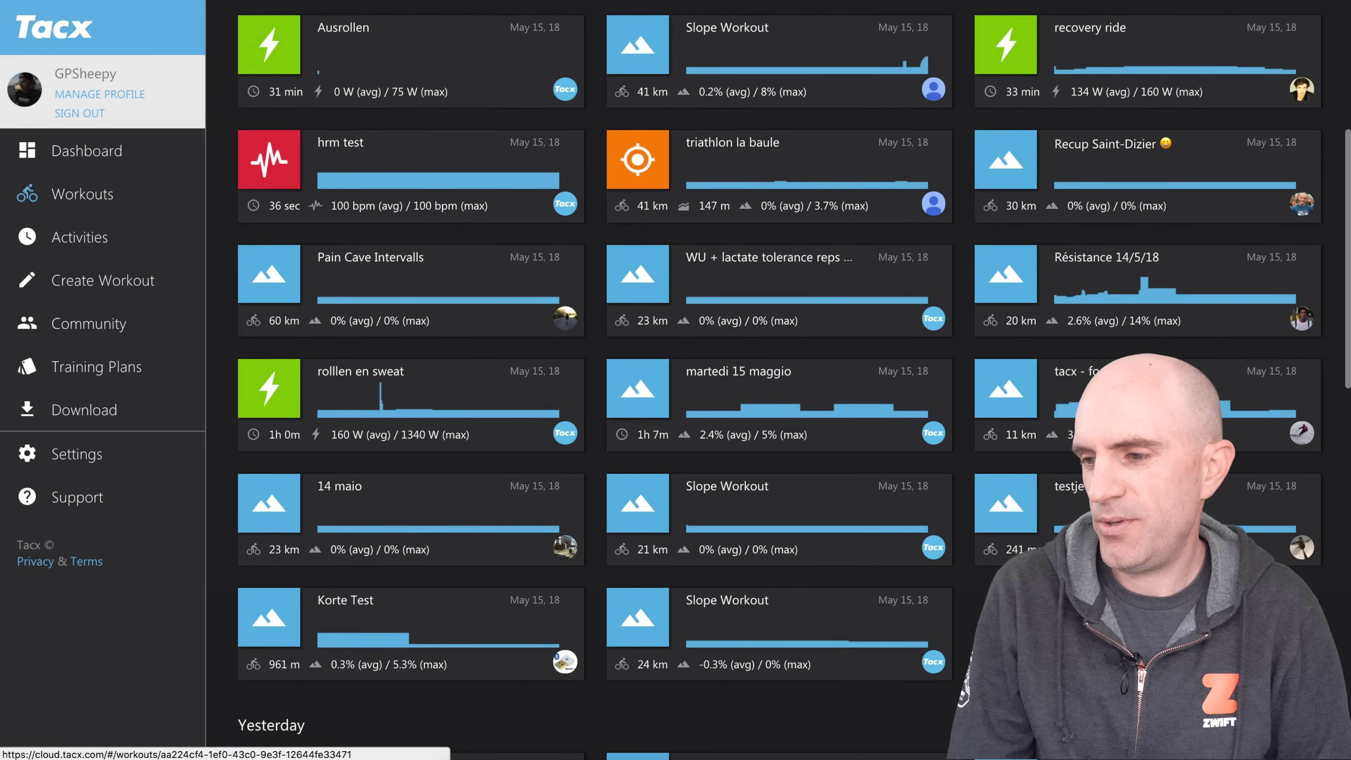
scroll(919, 386, "down", 1)
scroll(906, 432, "down", 14)
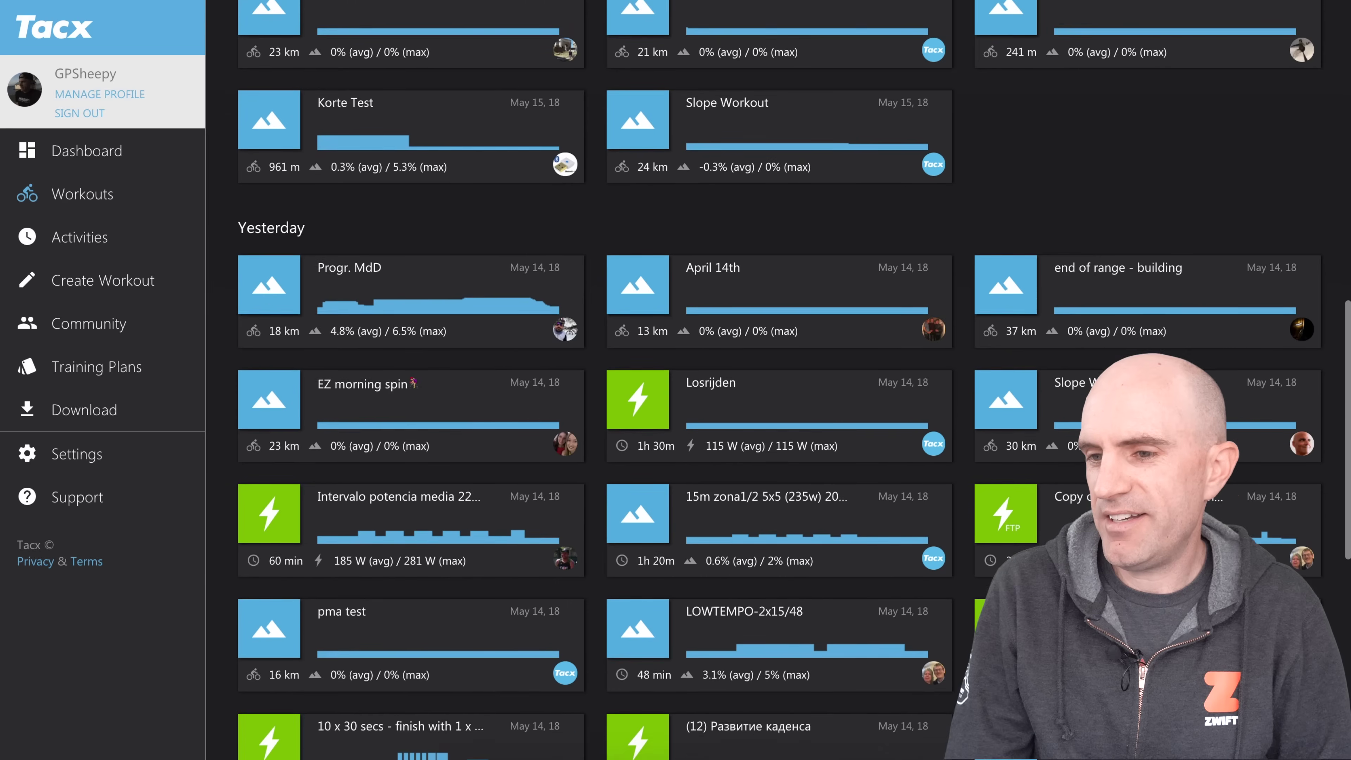
scroll(906, 432, "down", 5)
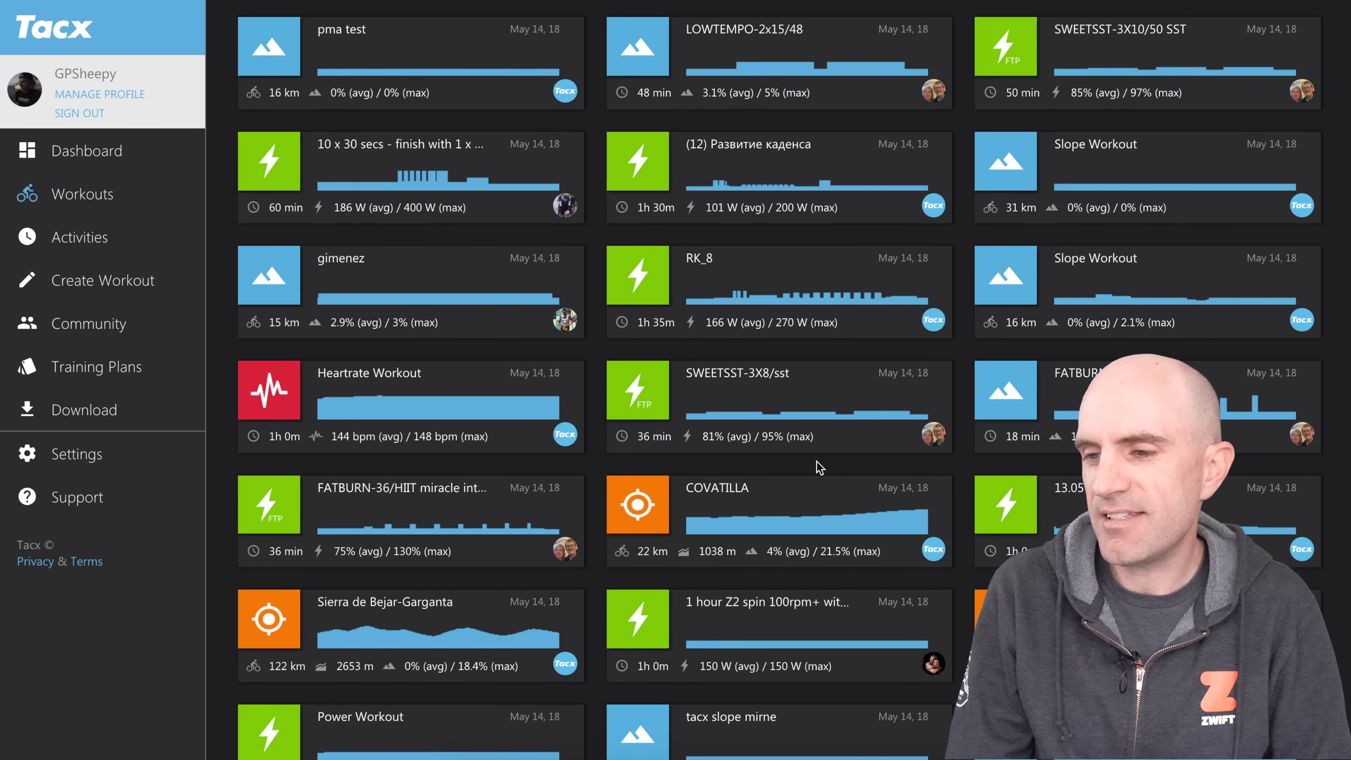
scroll(718, 450, "up", 15)
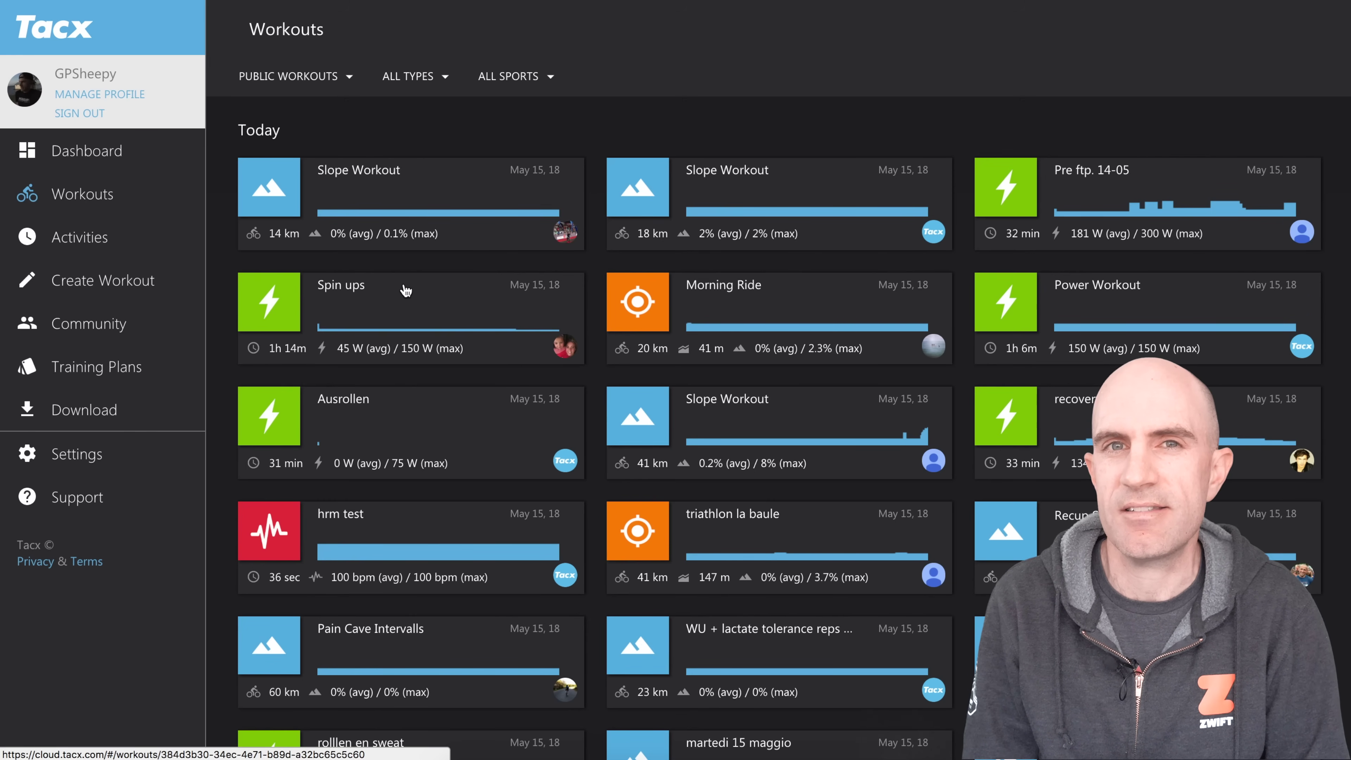
Start a new slope workout with distance as its target.
left_click(151, 282)
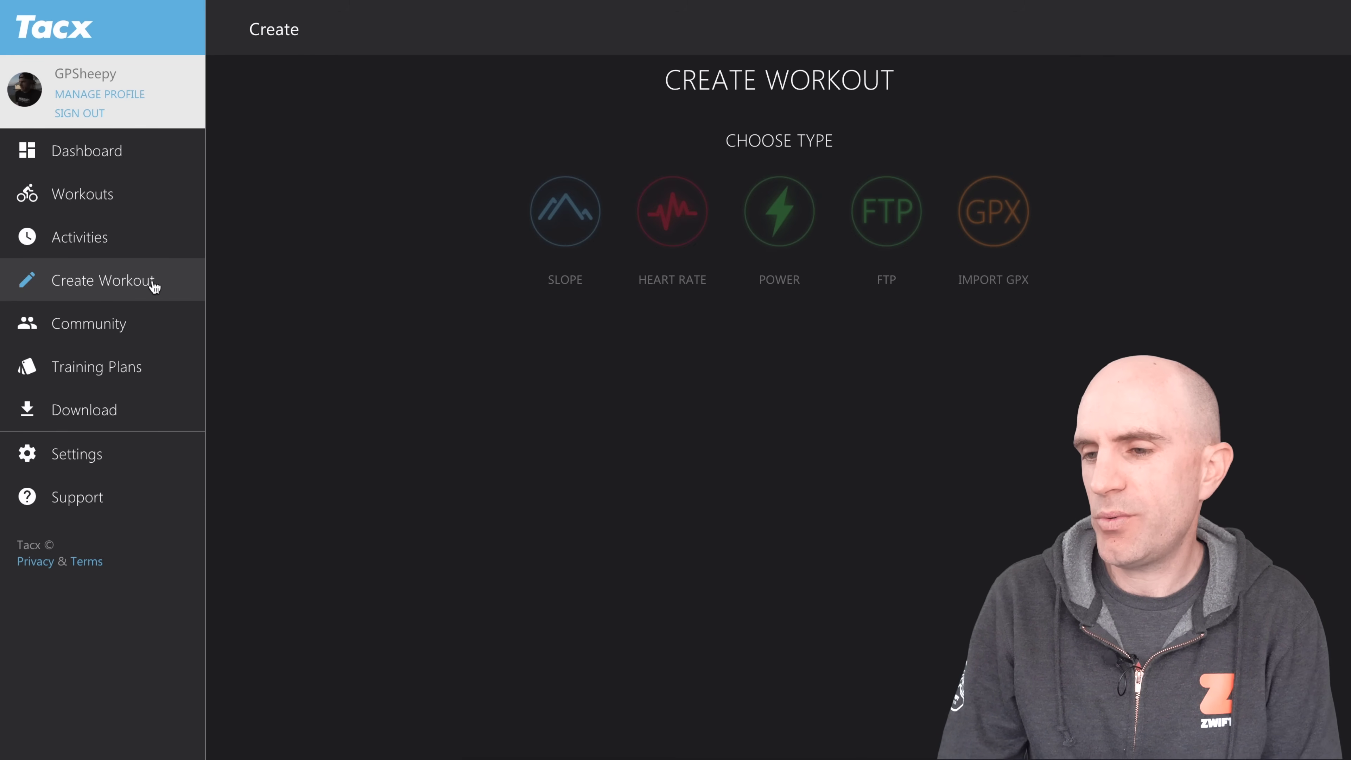
left_click(568, 208)
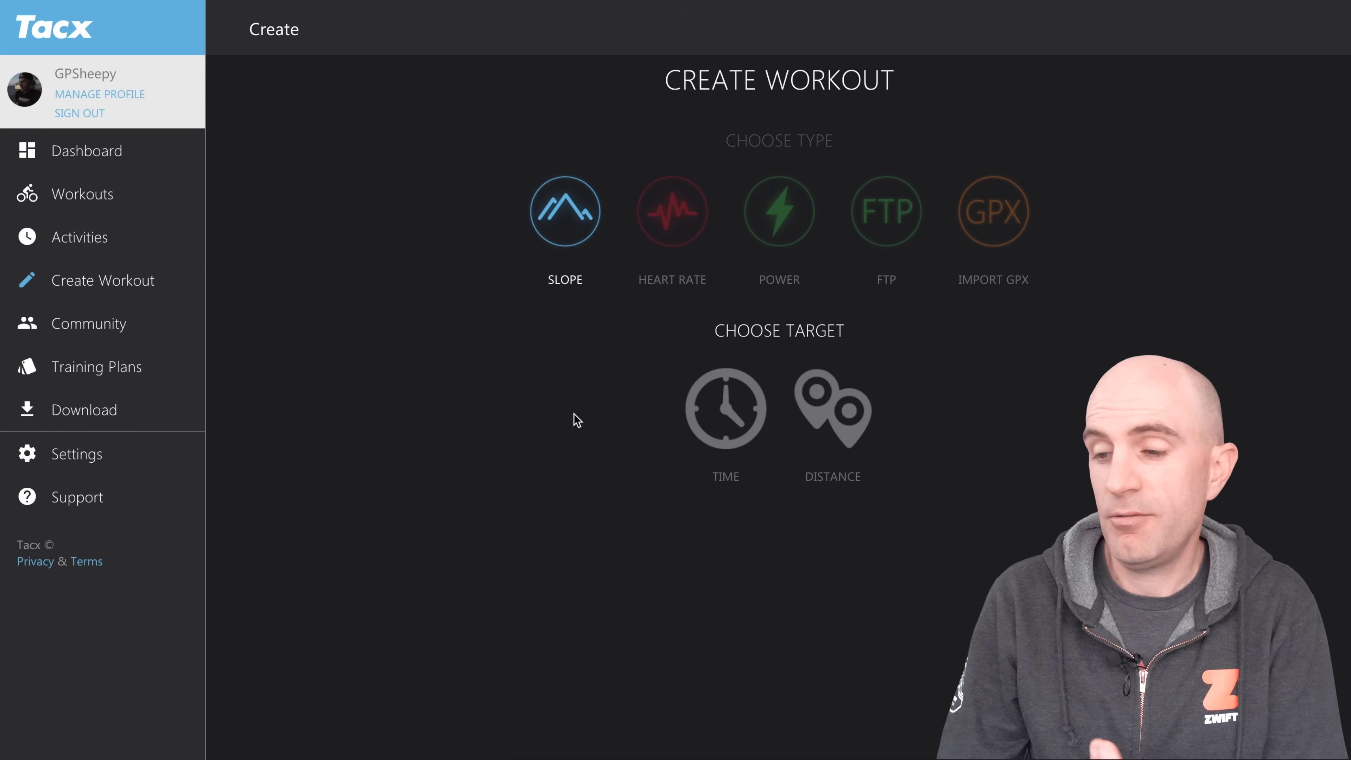
left_click(844, 421)
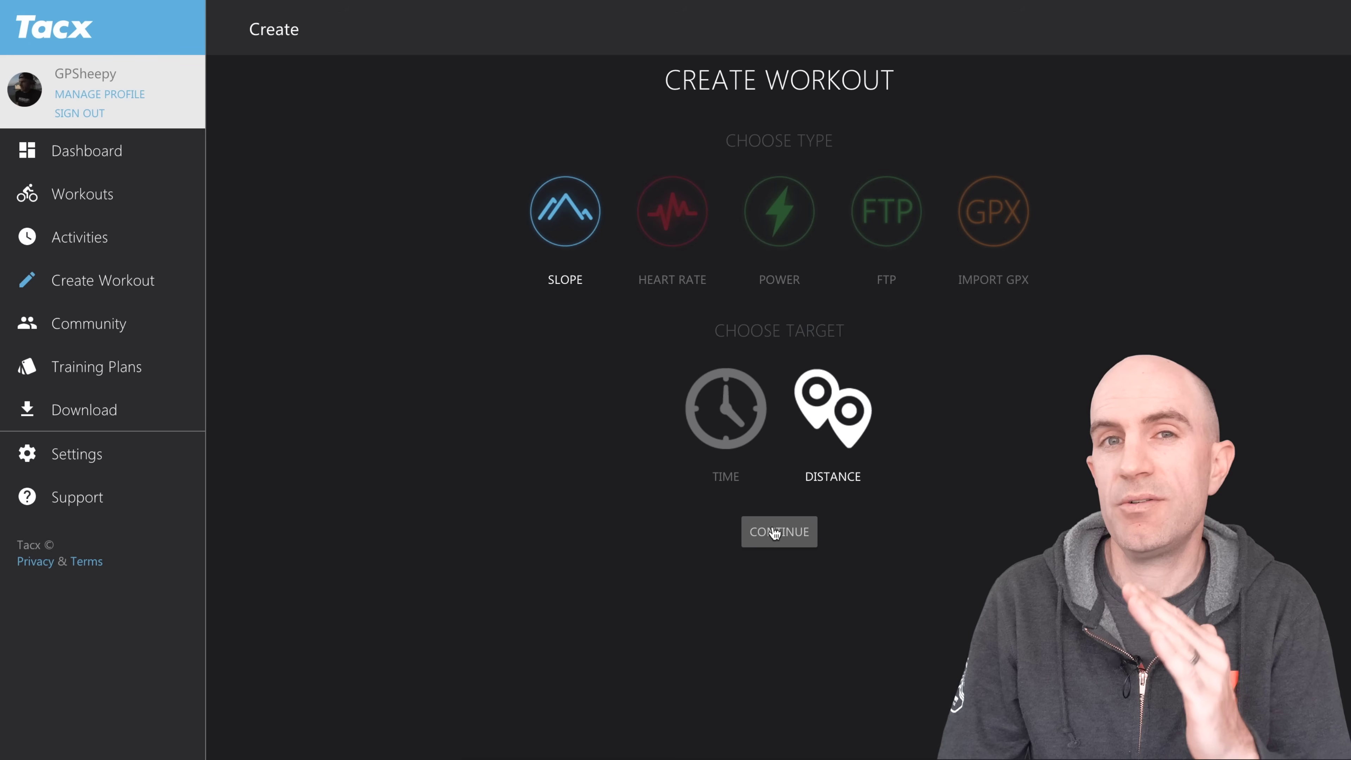
left_click(775, 533)
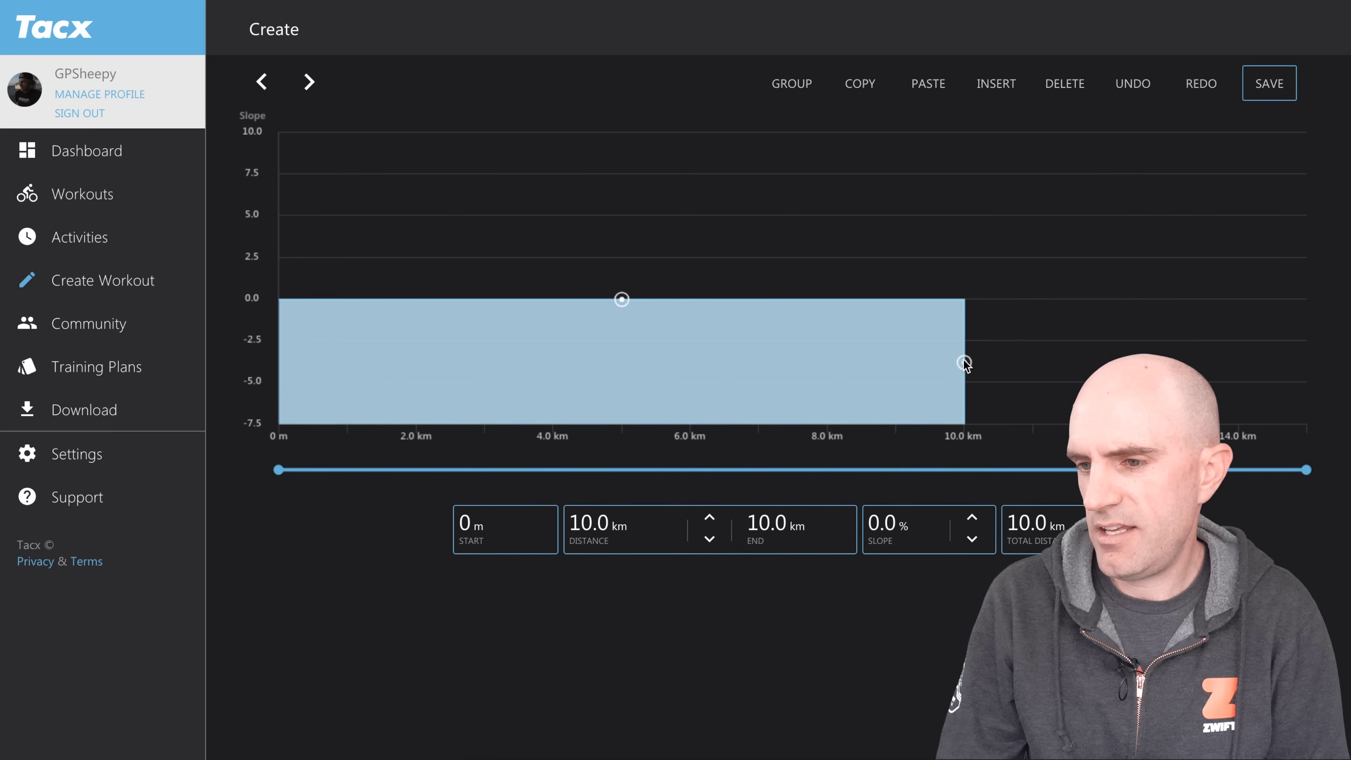
Shorten the initial block to 2.0 km and paste a copy after it with the slope raised to 5%.
left_click_drag(964, 363, 414, 362)
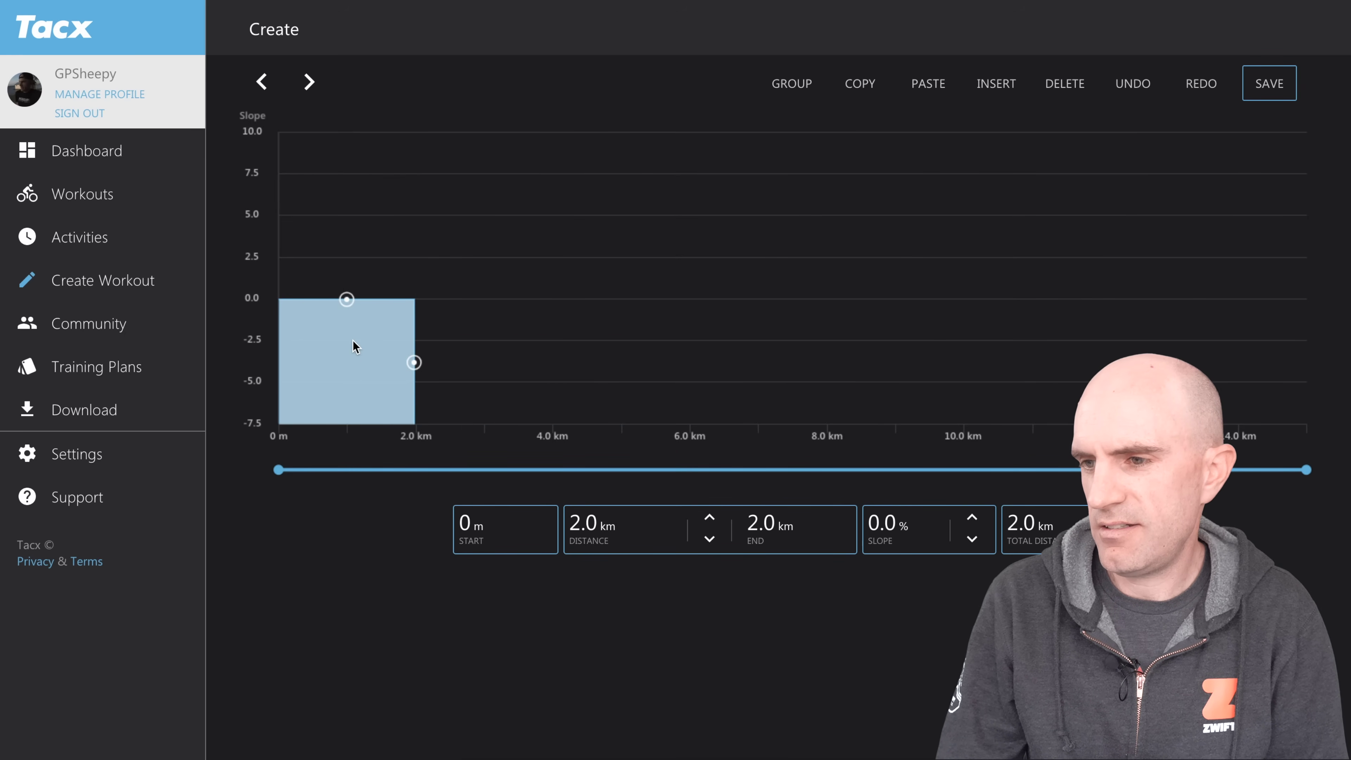
left_click(857, 85)
left_click(928, 85)
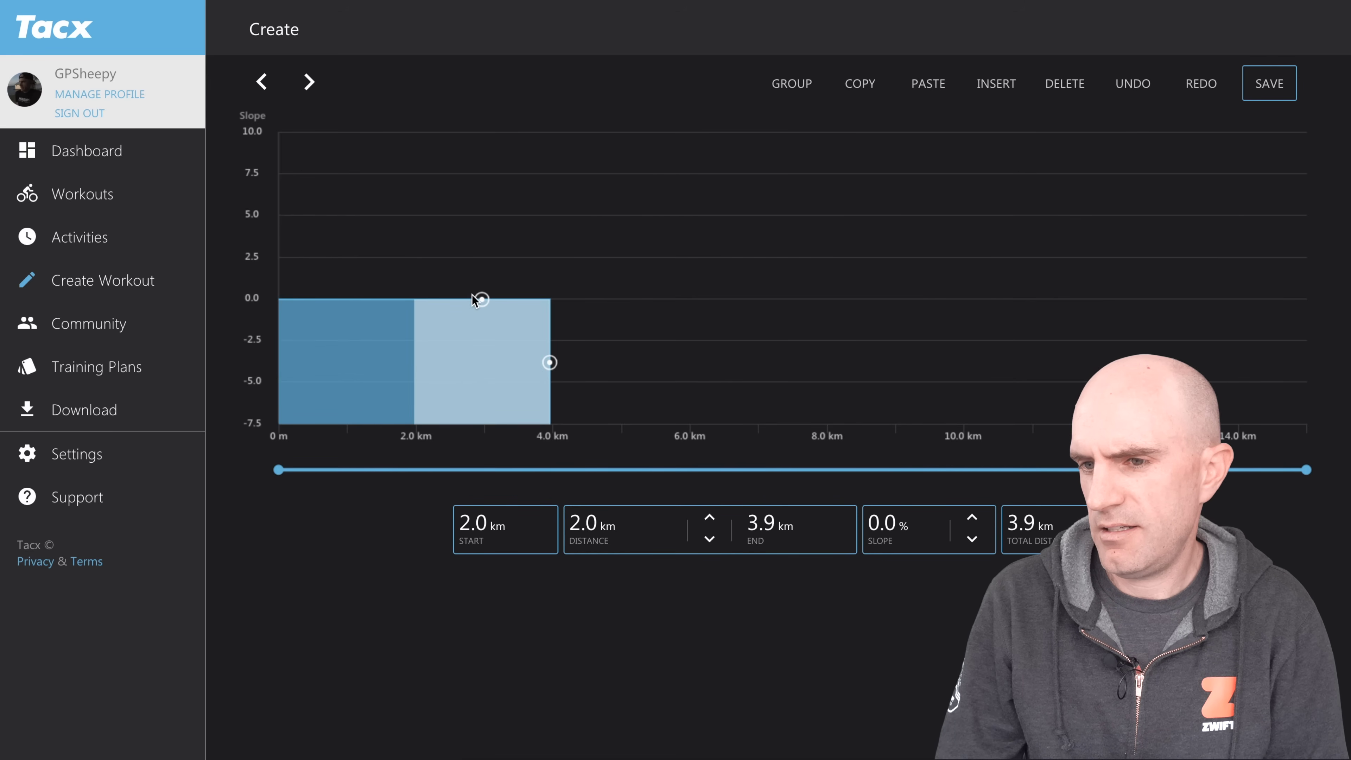
left_click_drag(482, 299, 481, 217)
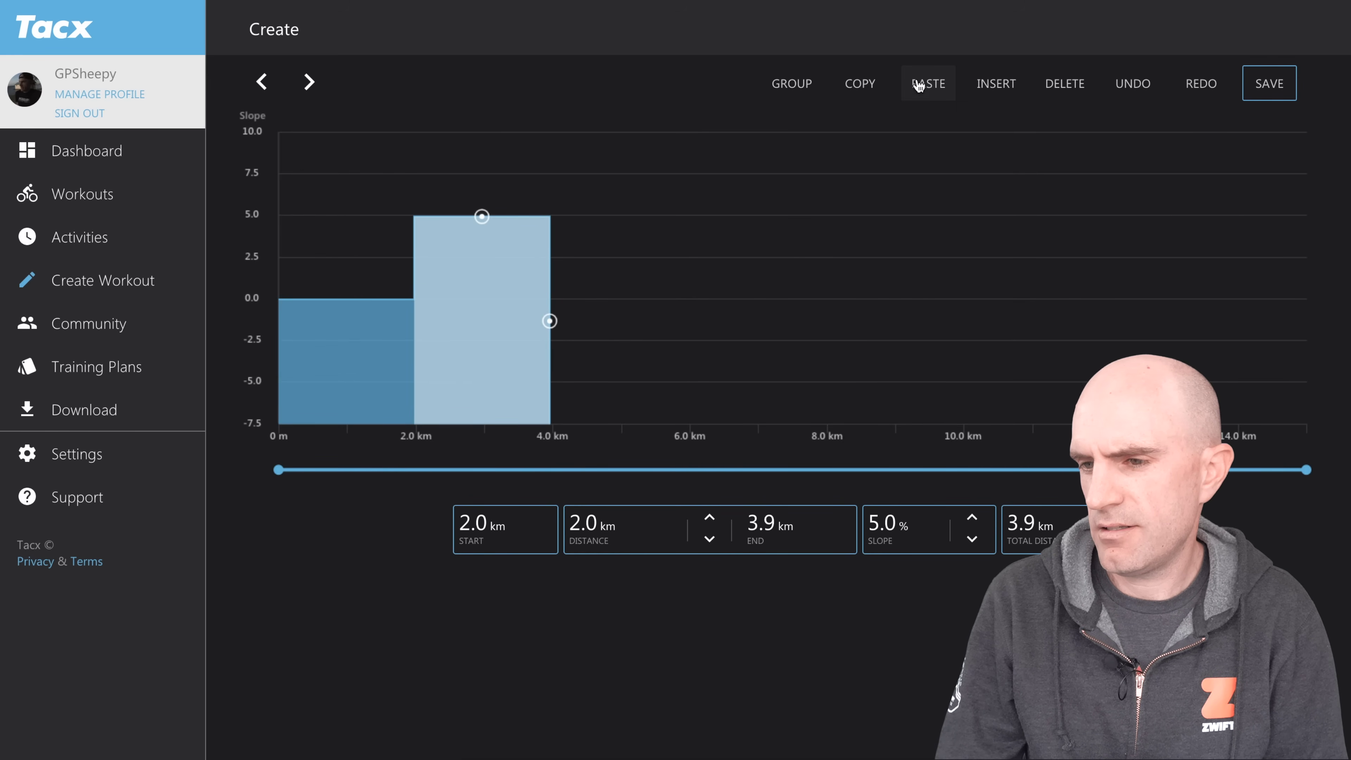
Paste two more copies of the 2 km flat block and lower the third block's slope to -5%.
left_click(926, 85)
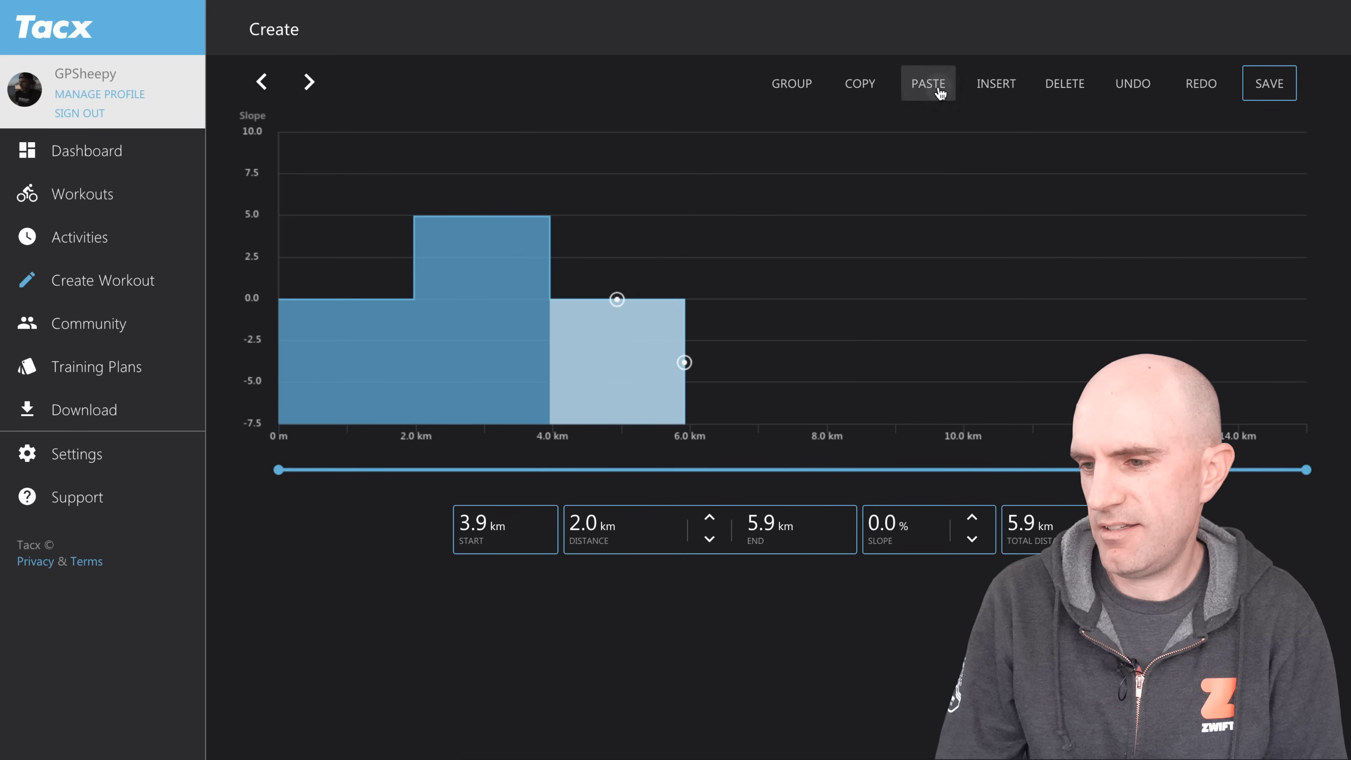
left_click(939, 94)
left_click(656, 326)
left_click_drag(616, 300, 613, 387)
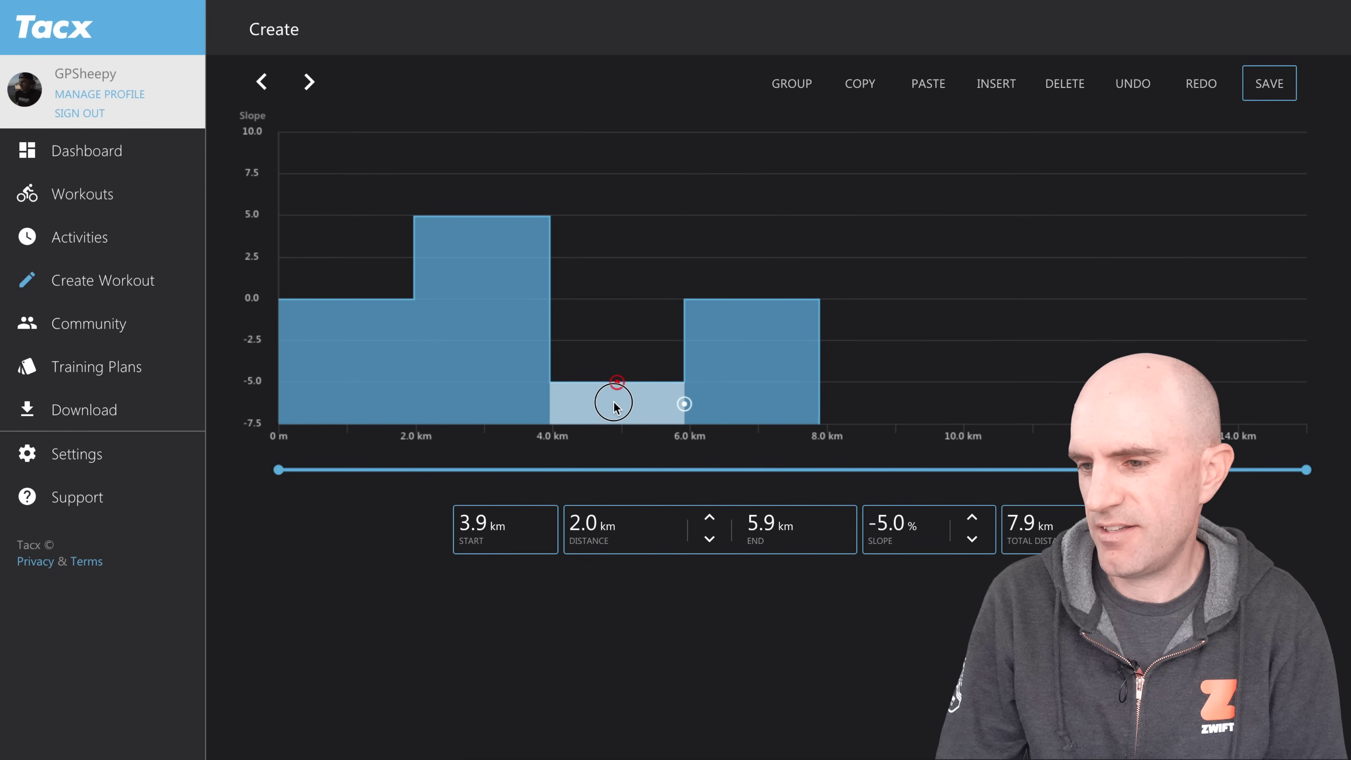
mouse_move(614, 407)
left_mouse_down()
mouse_move(613, 386)
mouse_move(613, 399)
left_mouse_up()
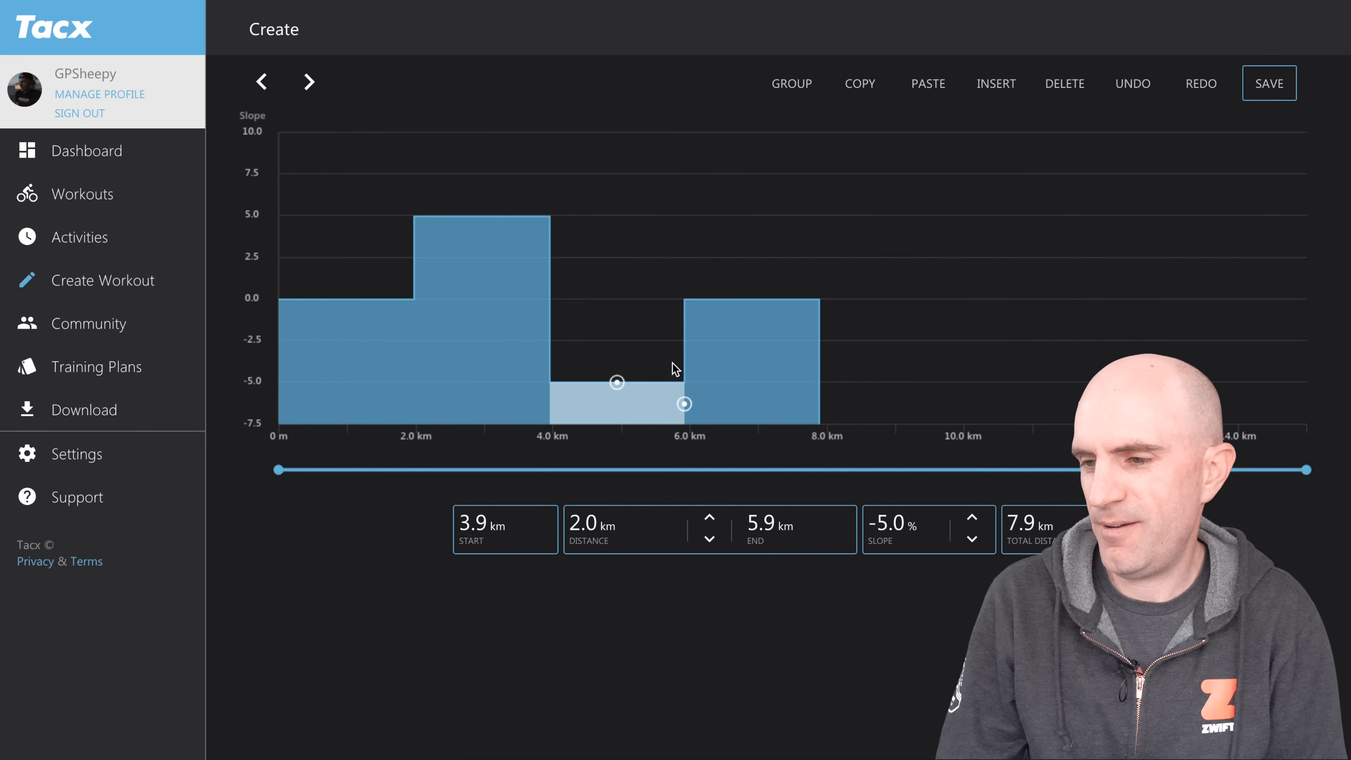
Raise the fourth block's slope to 5% and extend the block to end at 8.0 km.
left_click(784, 366)
left_click_drag(752, 298, 744, 219)
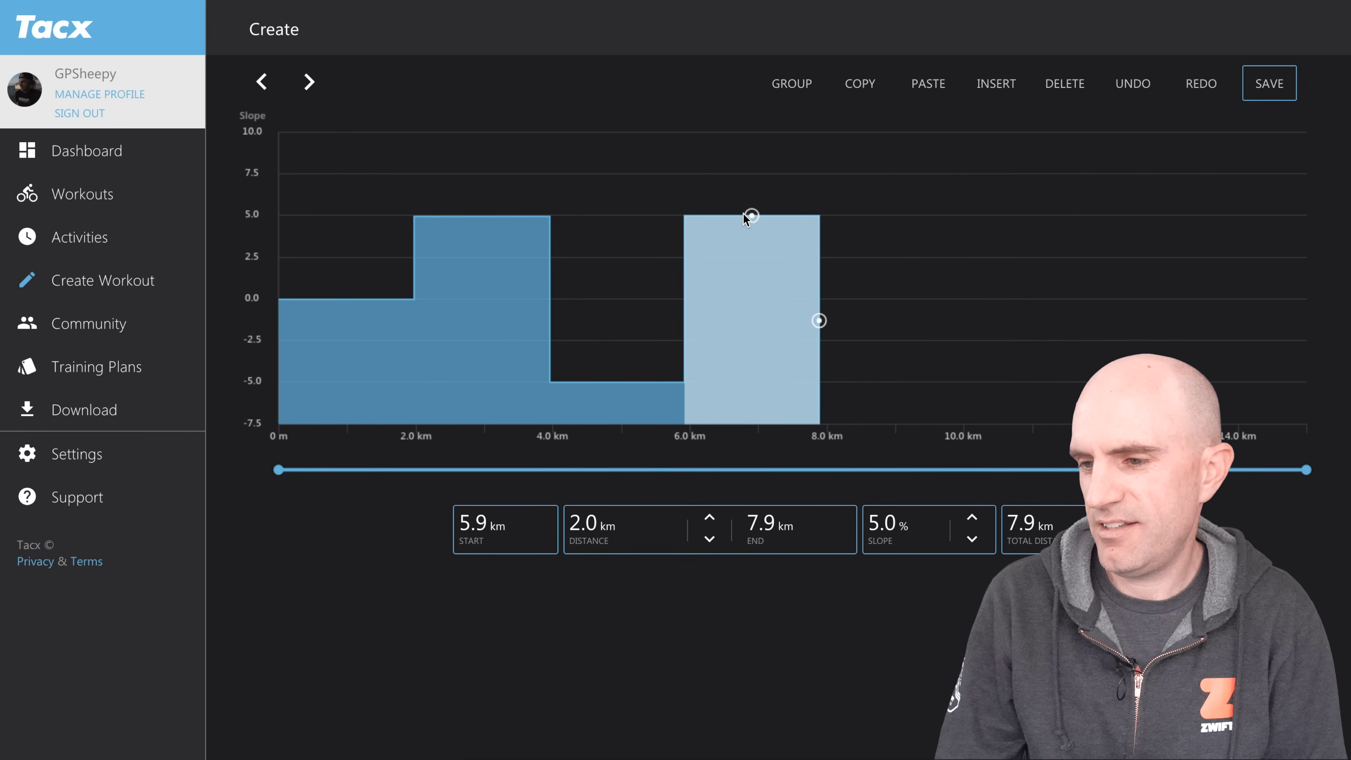
left_click_drag(819, 321, 824, 321)
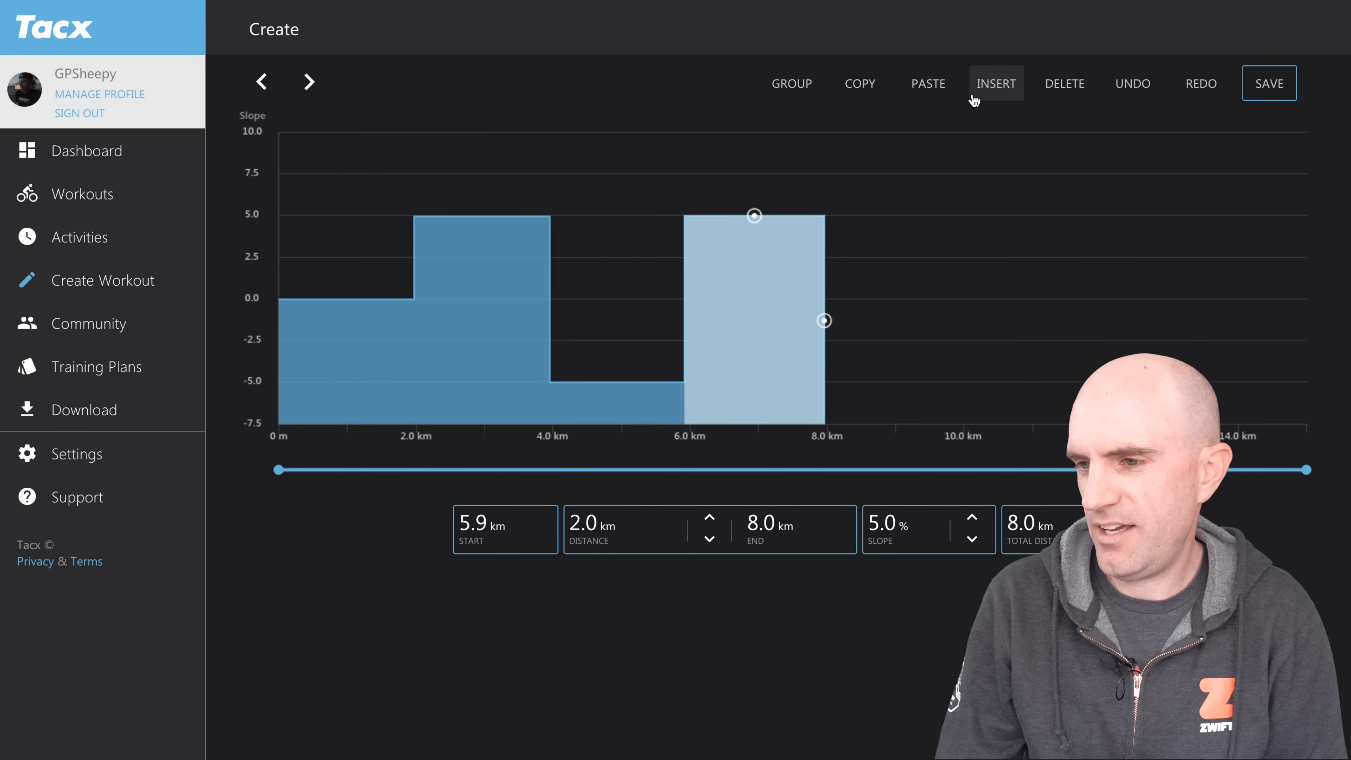
Paste a fifth block with a -5% slope and extend it to end at 10.0 km.
left_click(922, 86)
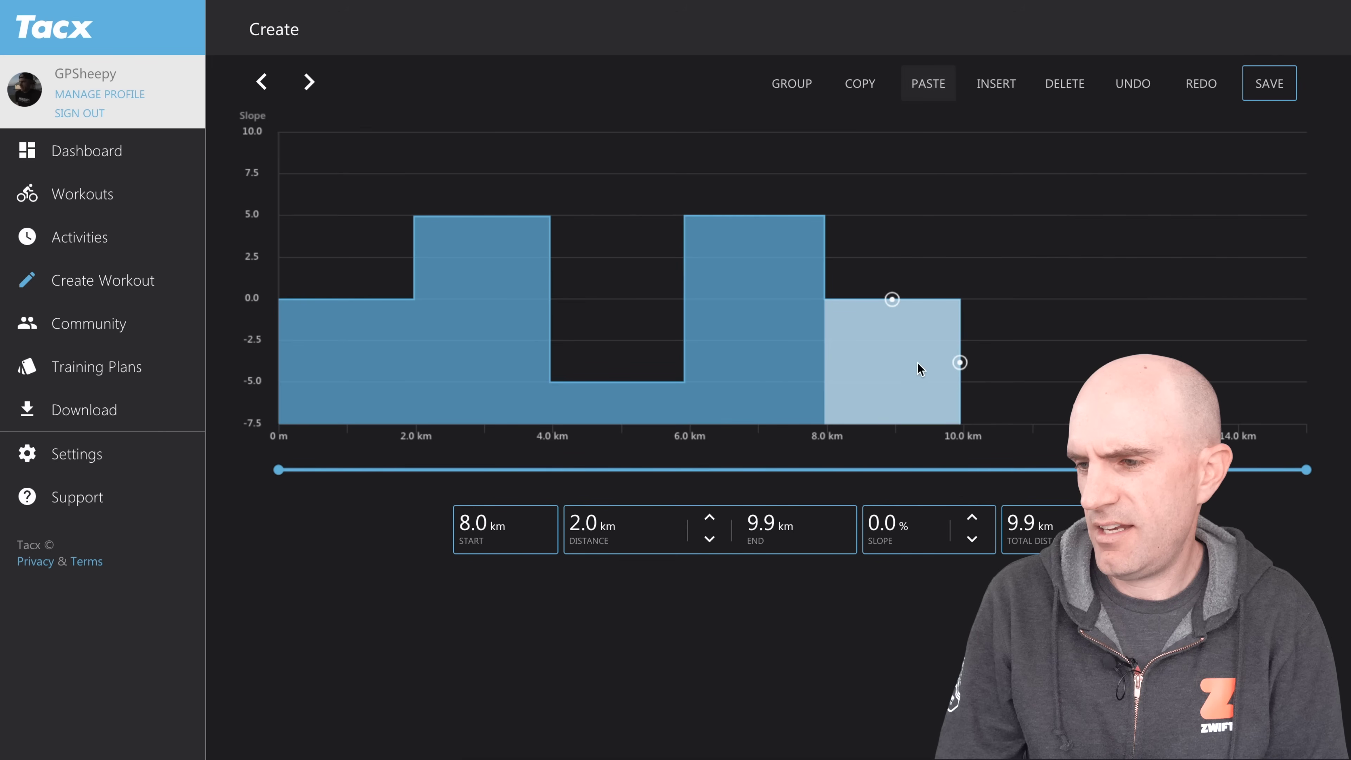
left_click_drag(890, 299, 899, 391)
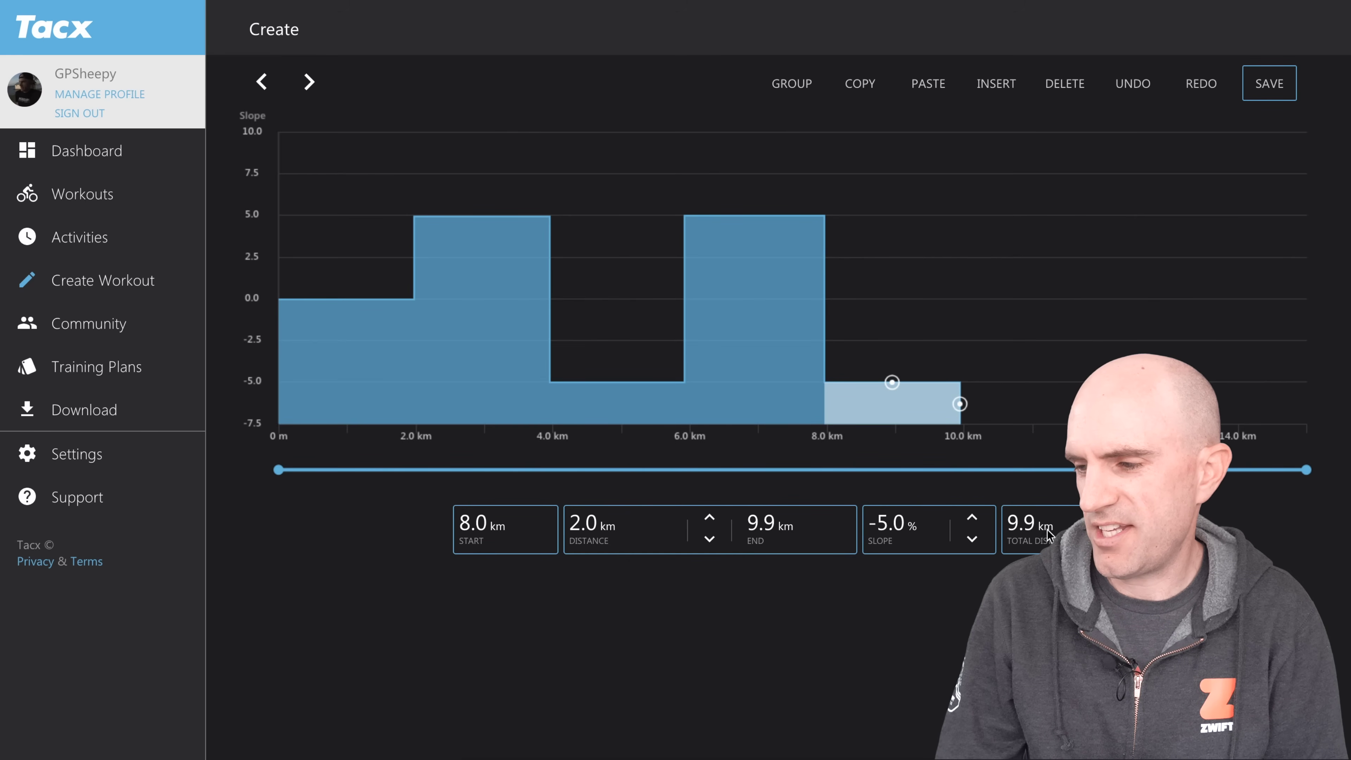
left_click_drag(959, 404, 963, 404)
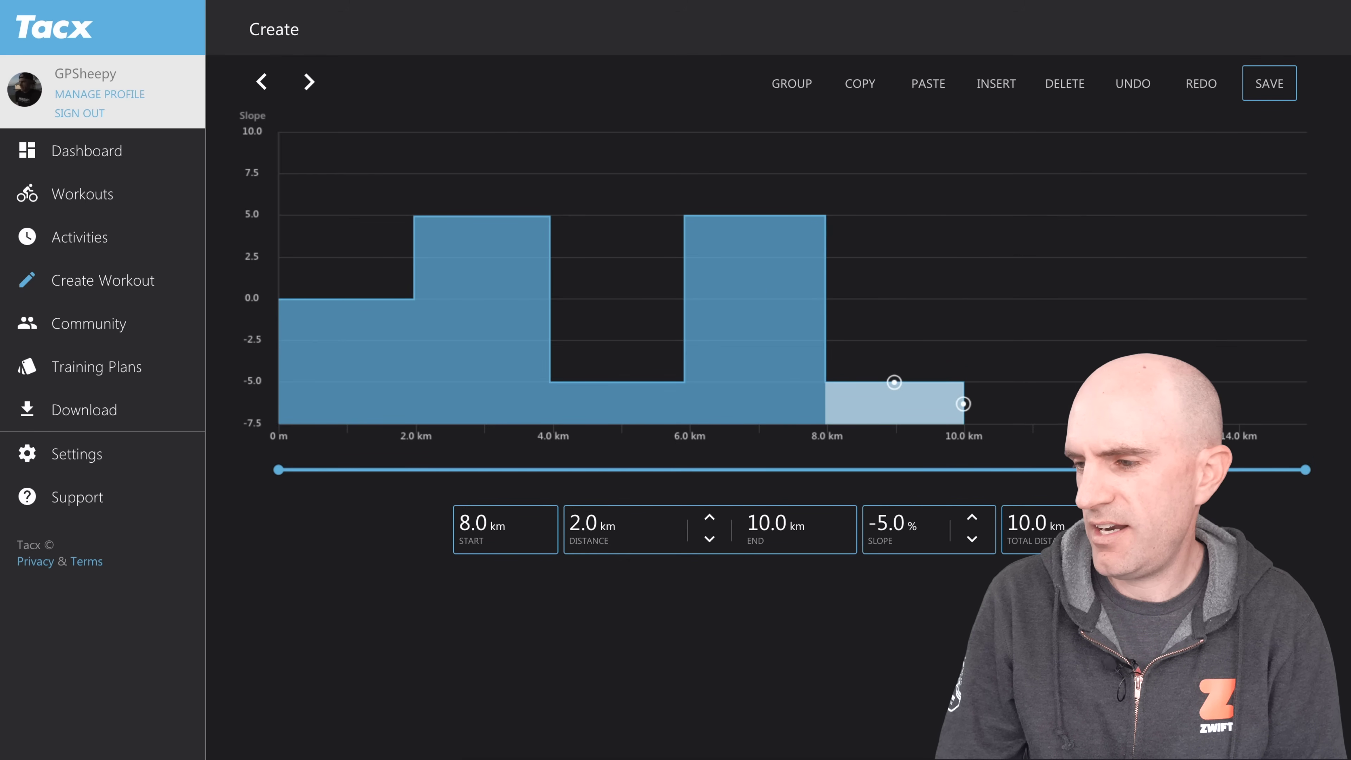
left_click_drag(1306, 470, 967, 485)
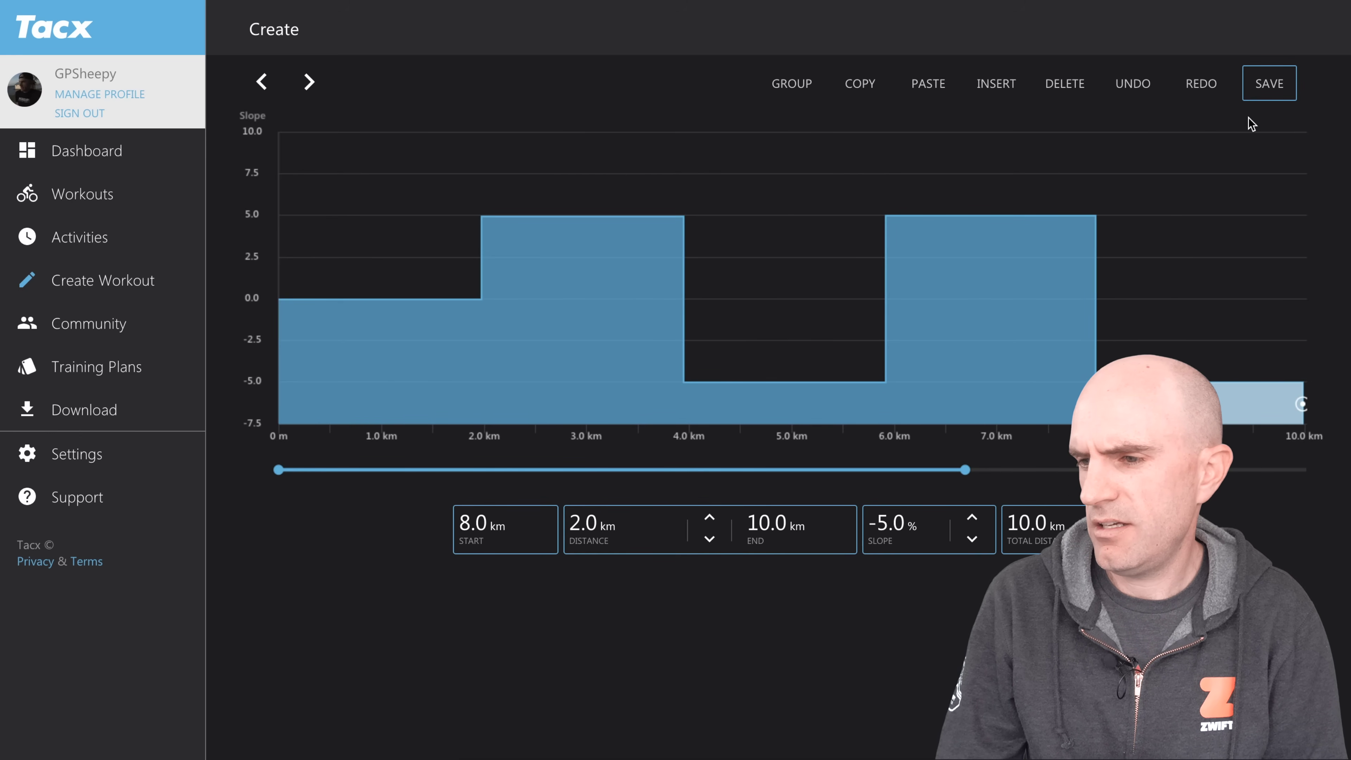
Save the workout with the title "2km 5% x2 Reps" and open its details page.
left_click(1269, 84)
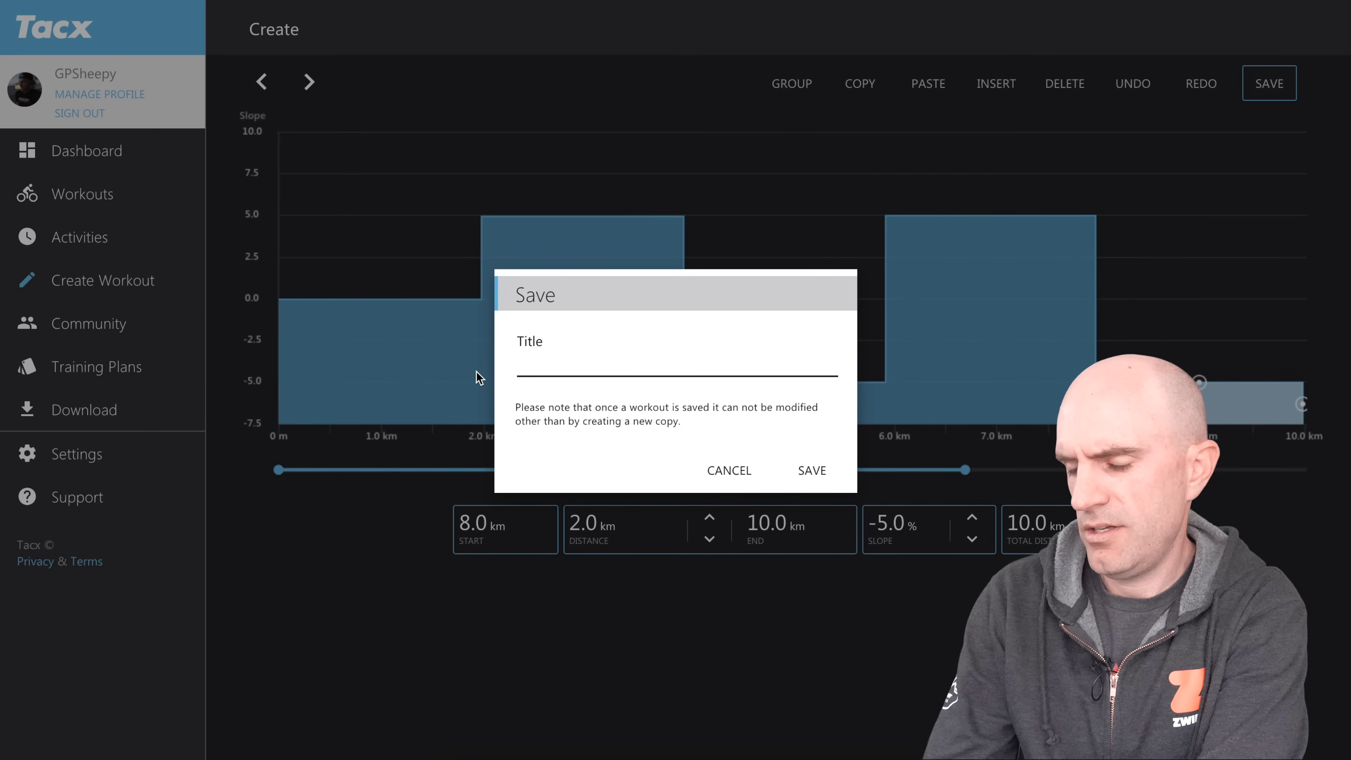
type("2k")
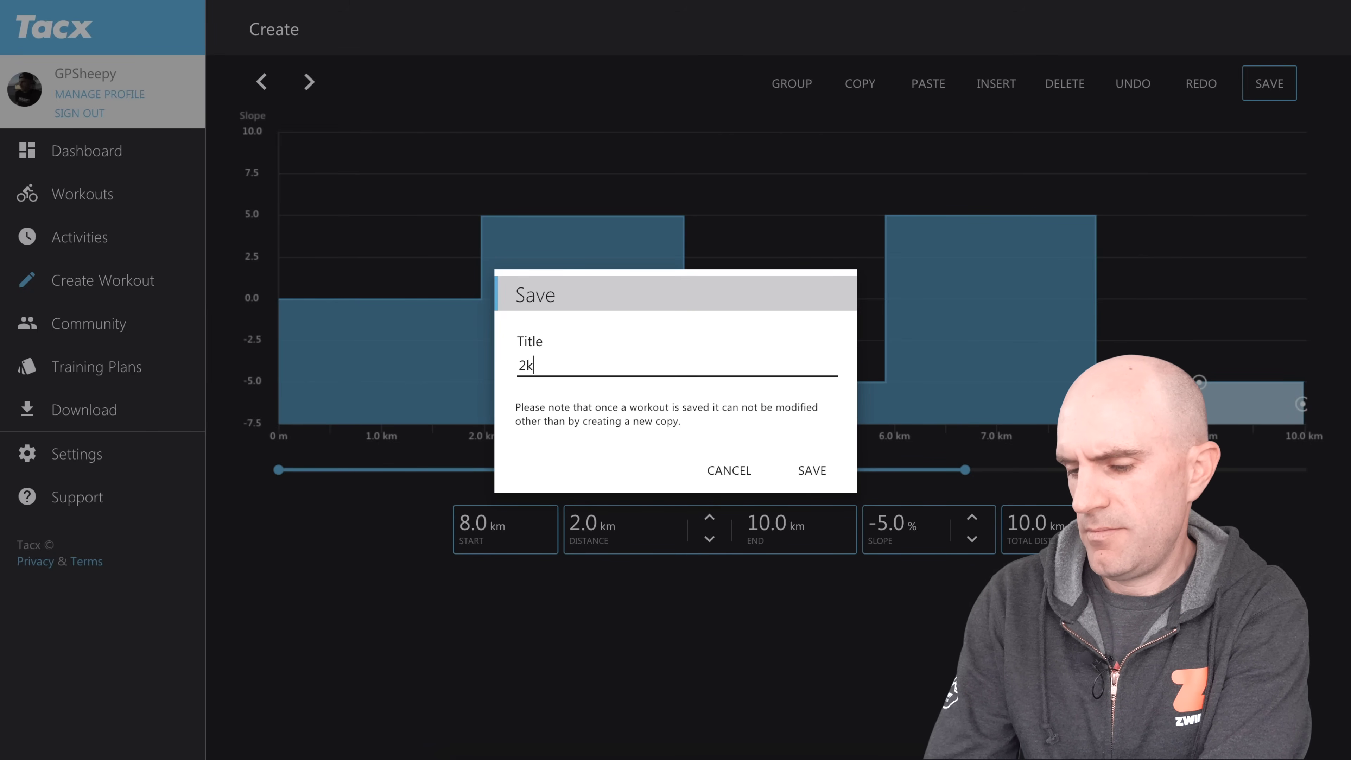
type("m 5%")
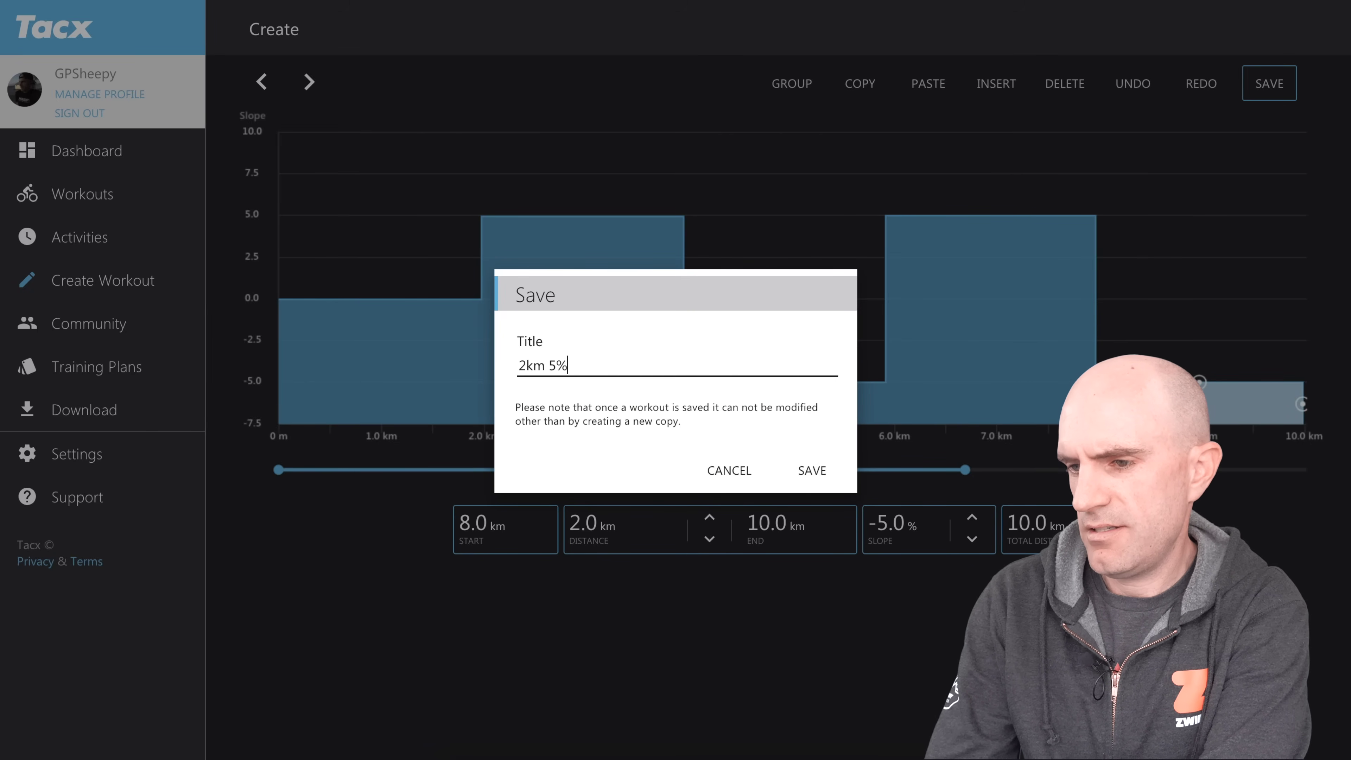
type(" x2")
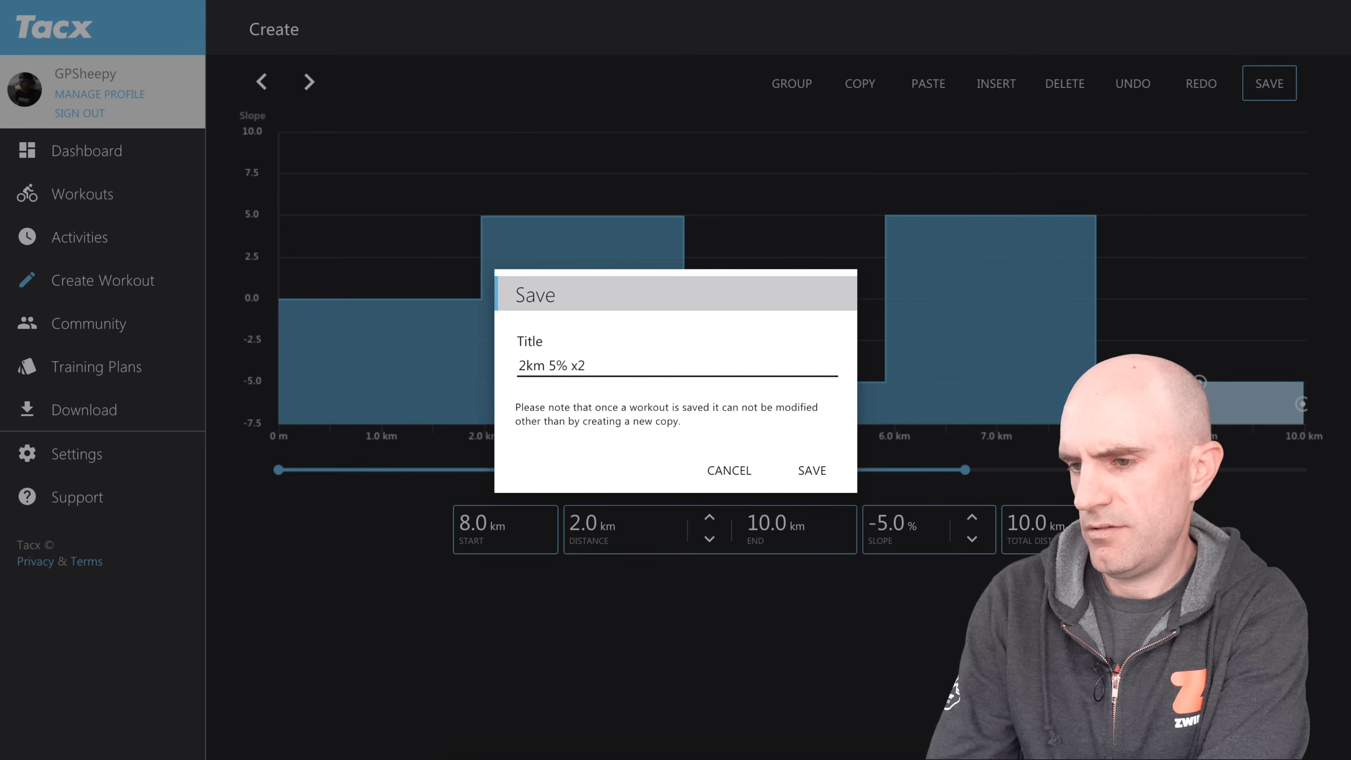
type(" Reps")
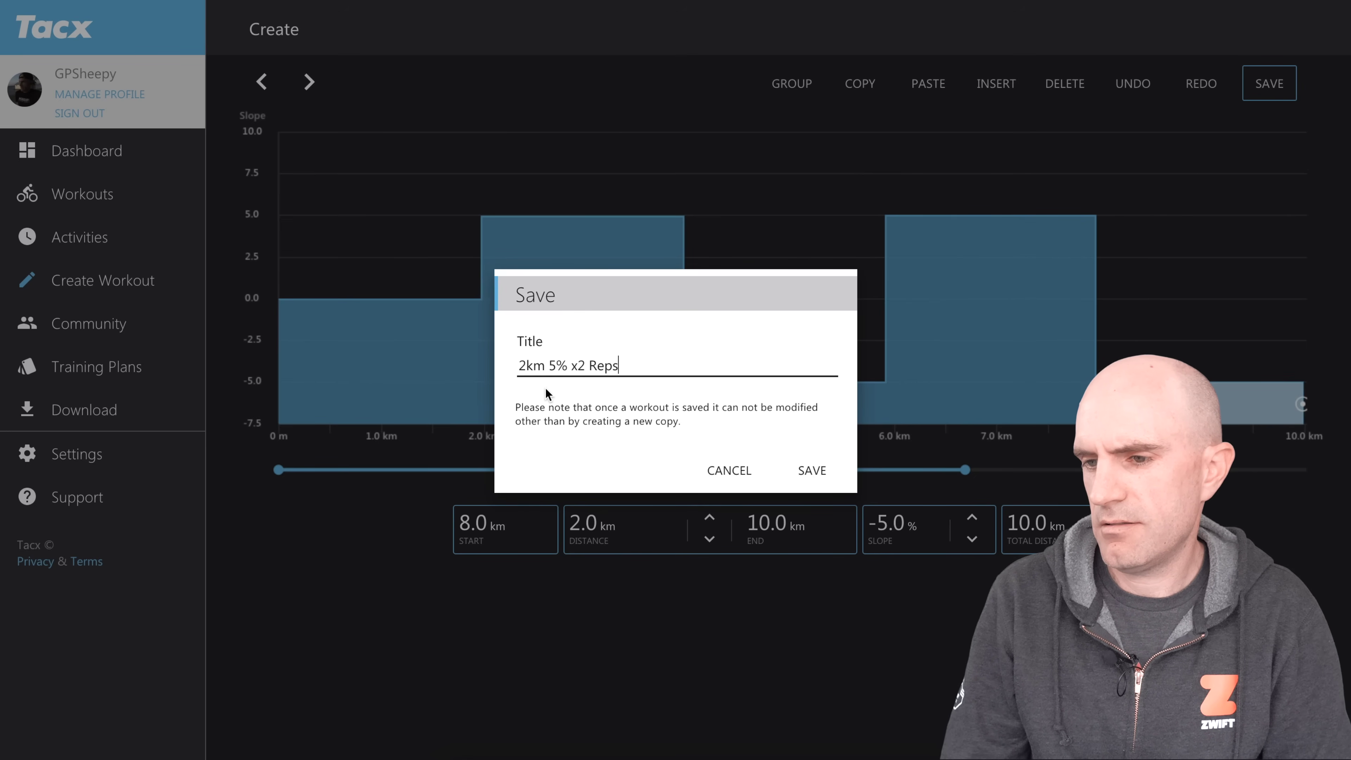
left_click(808, 471)
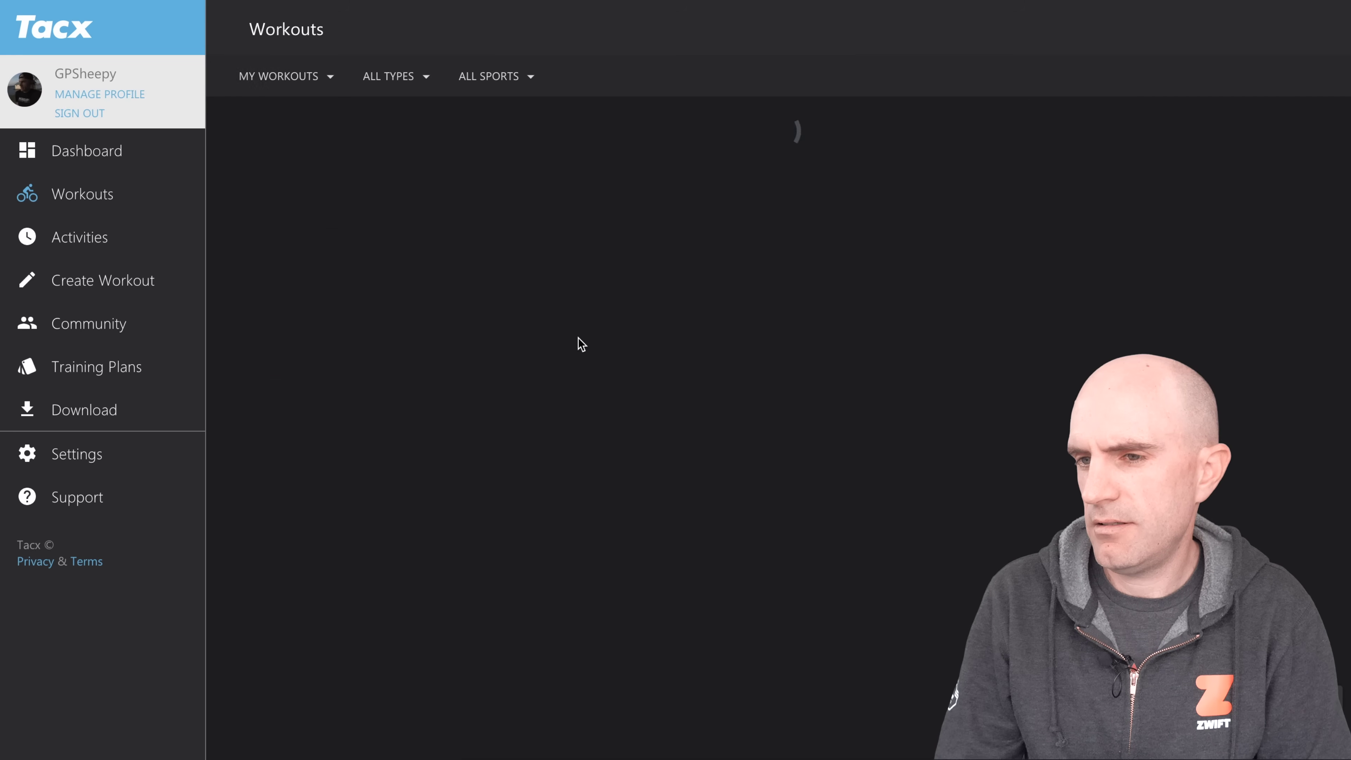
left_click(459, 187)
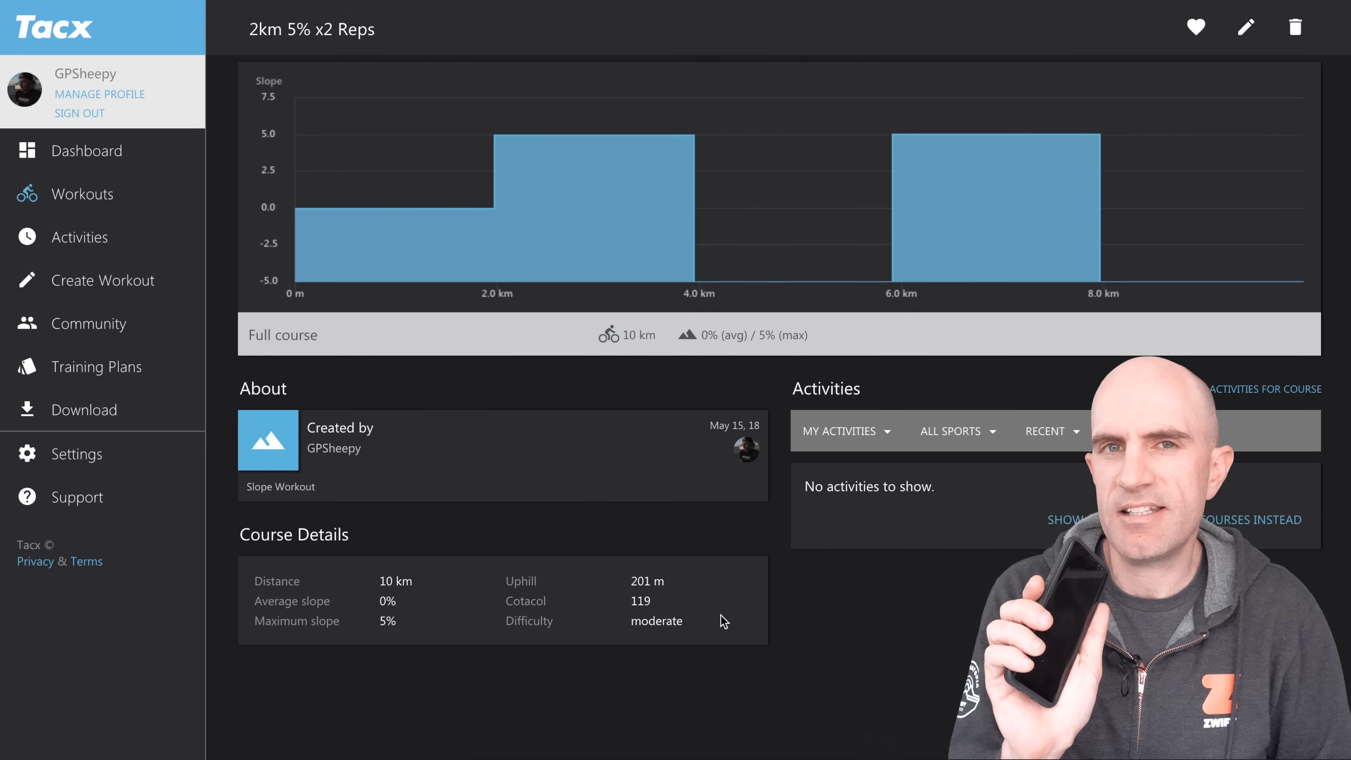
Start another new workout using the Import GPX type.
left_click(137, 287)
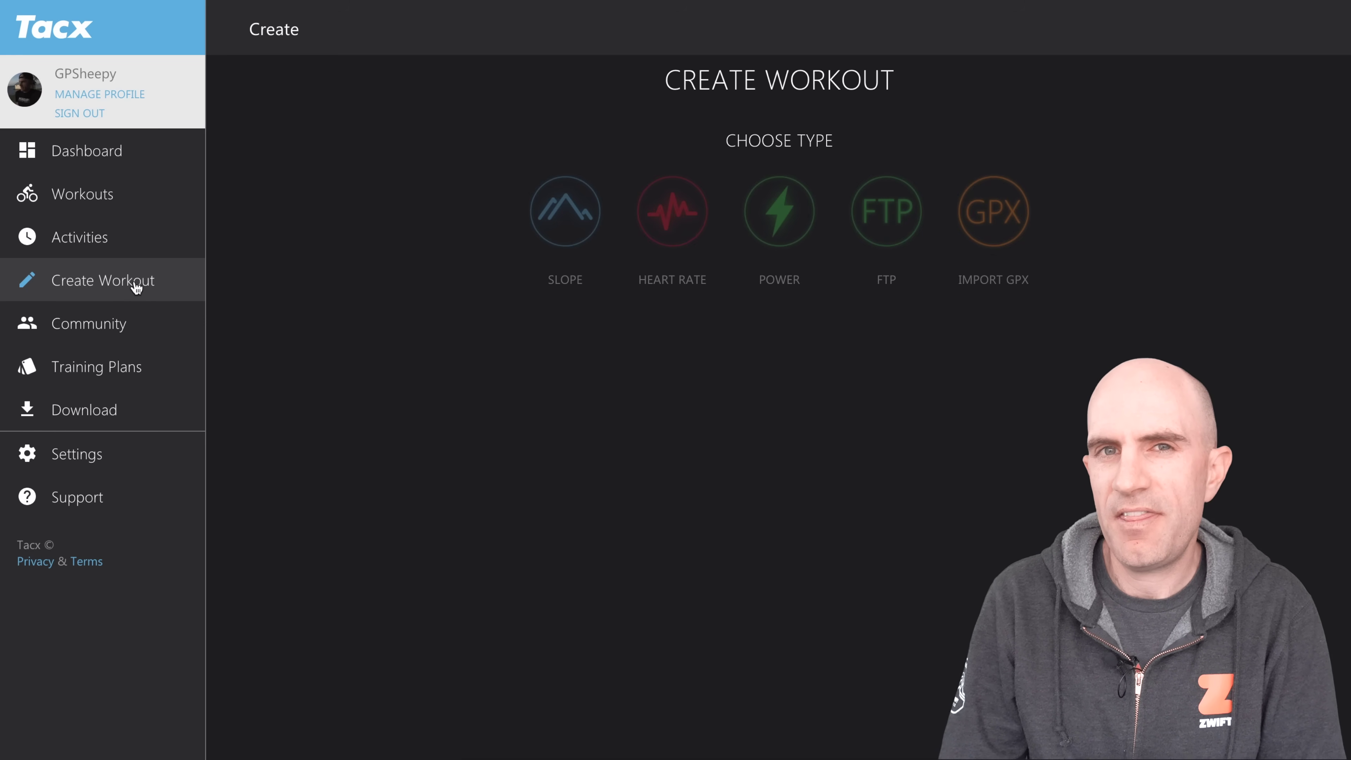
left_click(1017, 227)
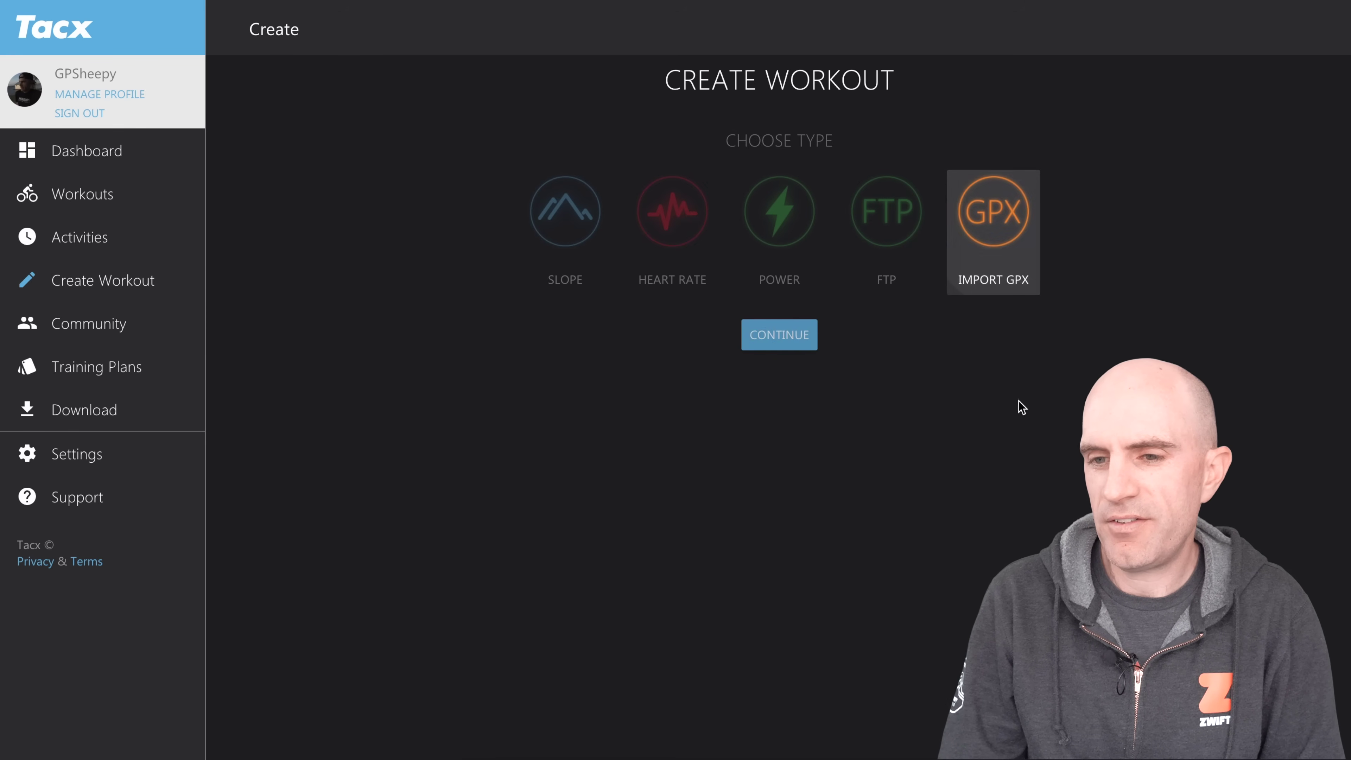
left_click(806, 338)
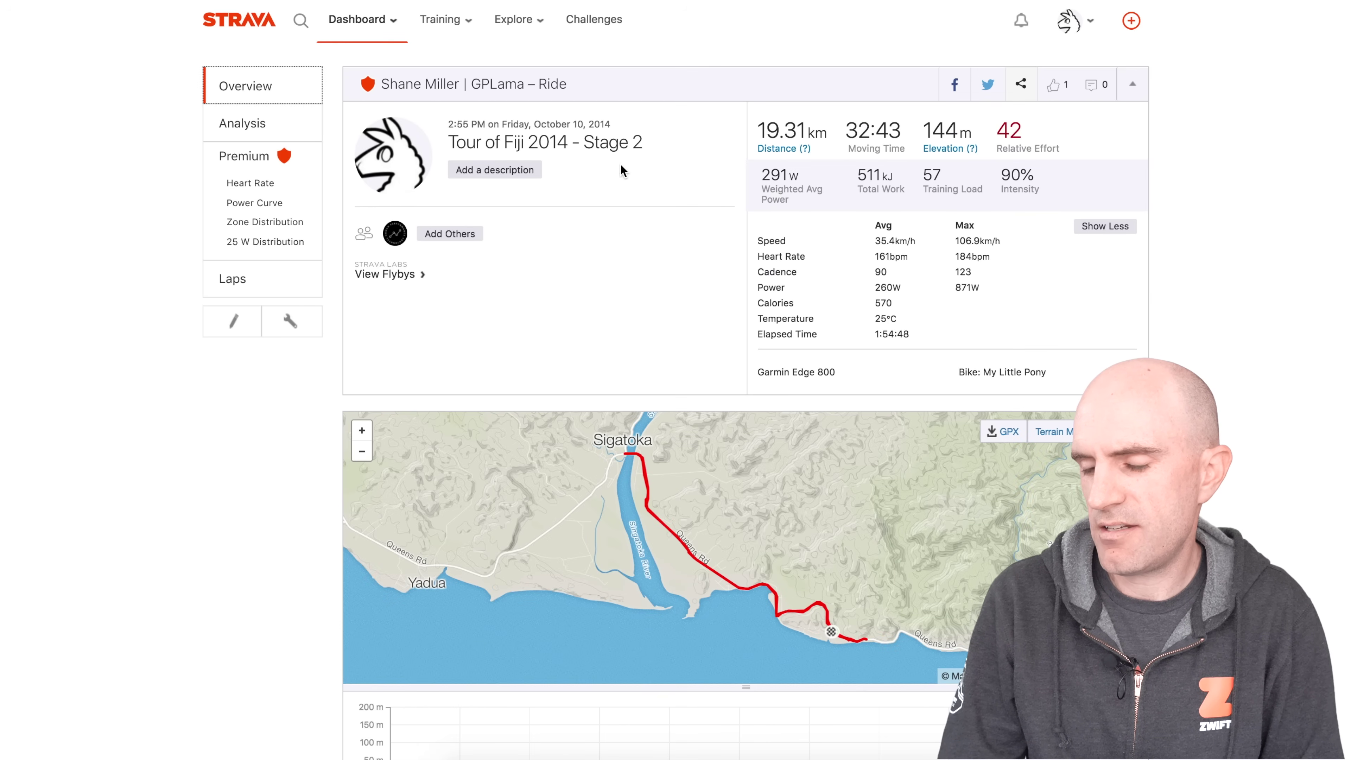
Download the GPX file of the "Tour of Fiji 2014 - Stage 2" ride from its Strava activity page.
scroll(739, 320, "down", 2)
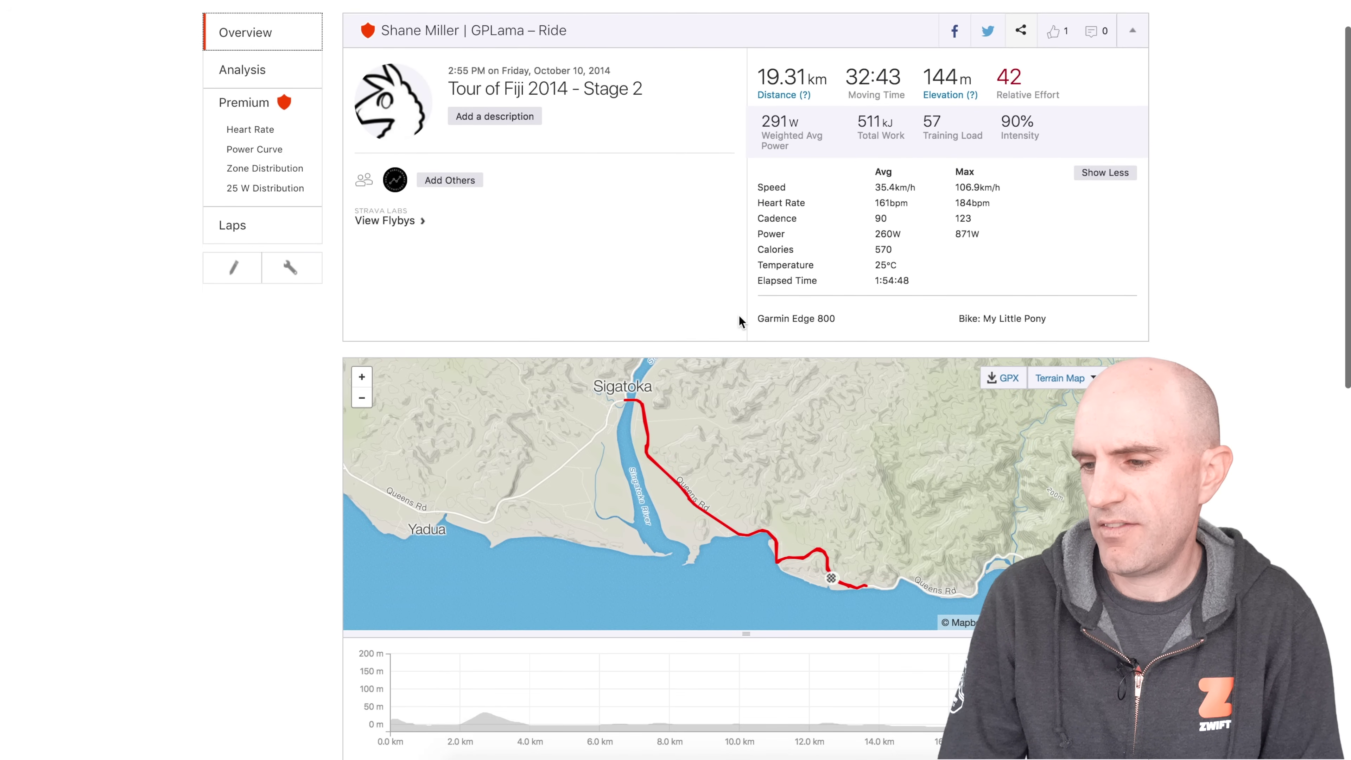
scroll(739, 316, "down", 4)
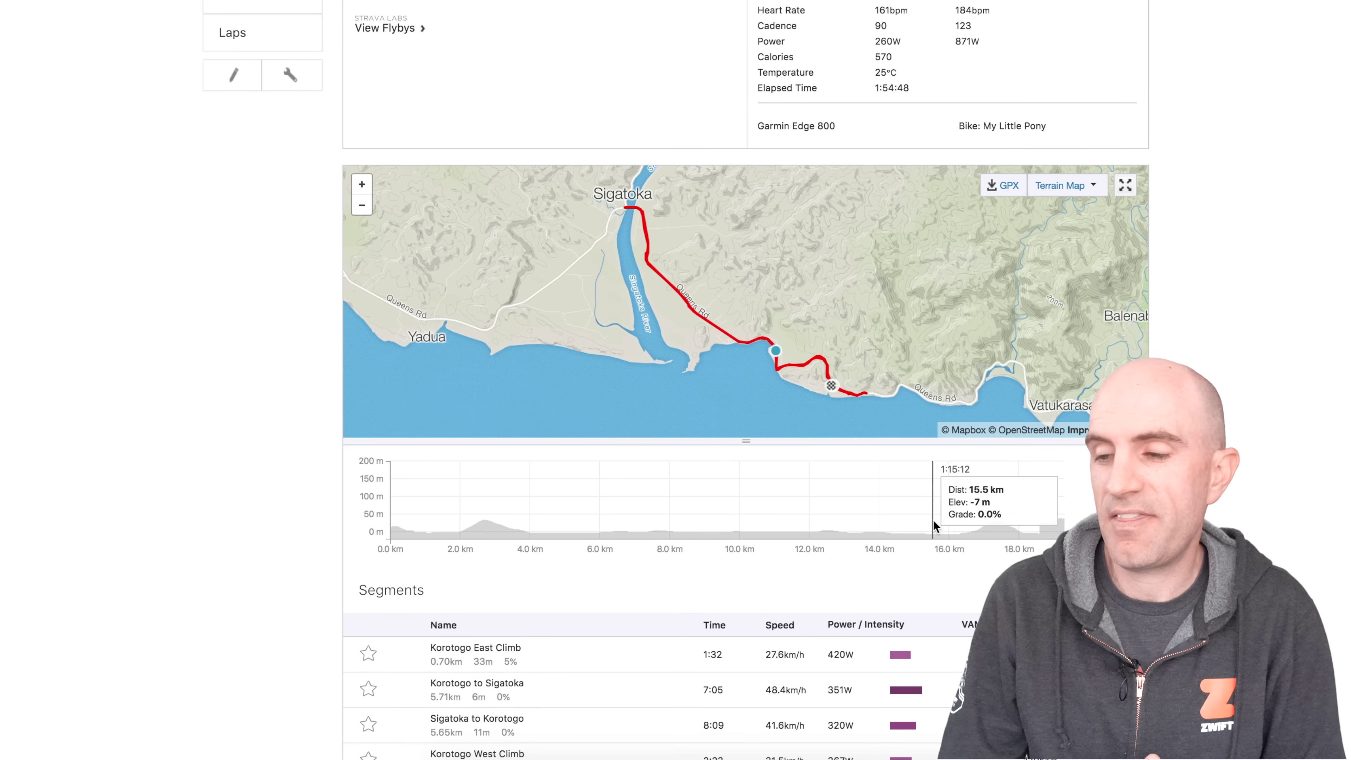
scroll(885, 513, "up", 5)
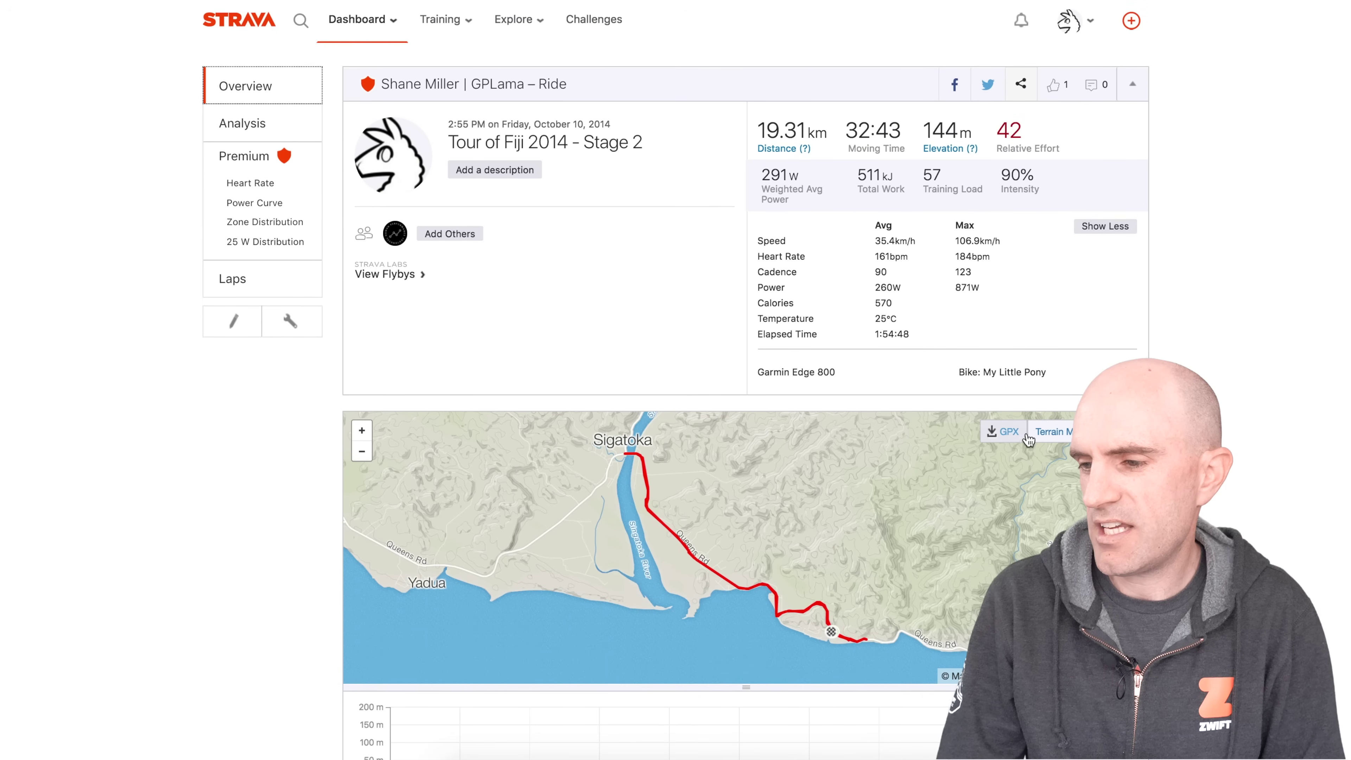
left_click(1025, 435)
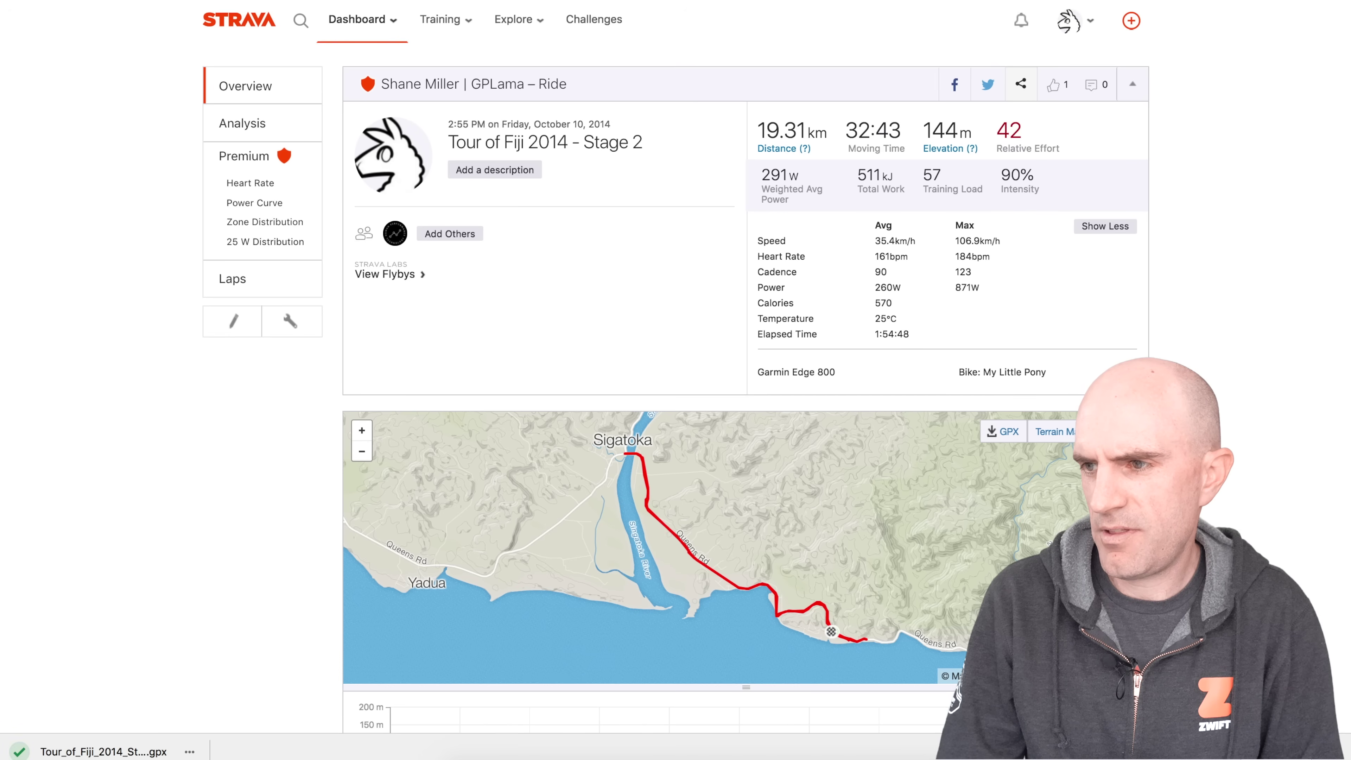
Switch back to Tacx and upload Tour_of_Fiji_2014_Stage_2.gpx as a workout with Normal smoothing.
key("ctrl+Tab")
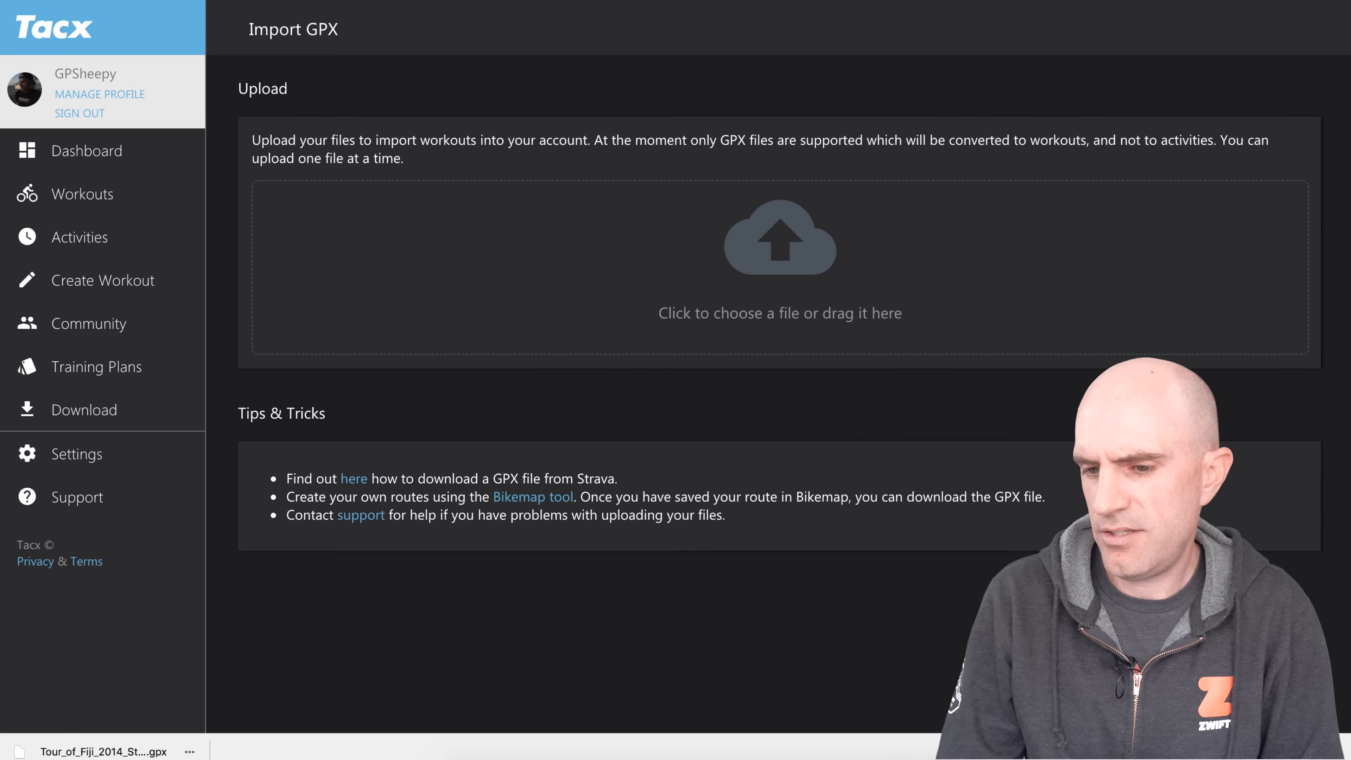
left_click_drag(113, 751, 771, 281)
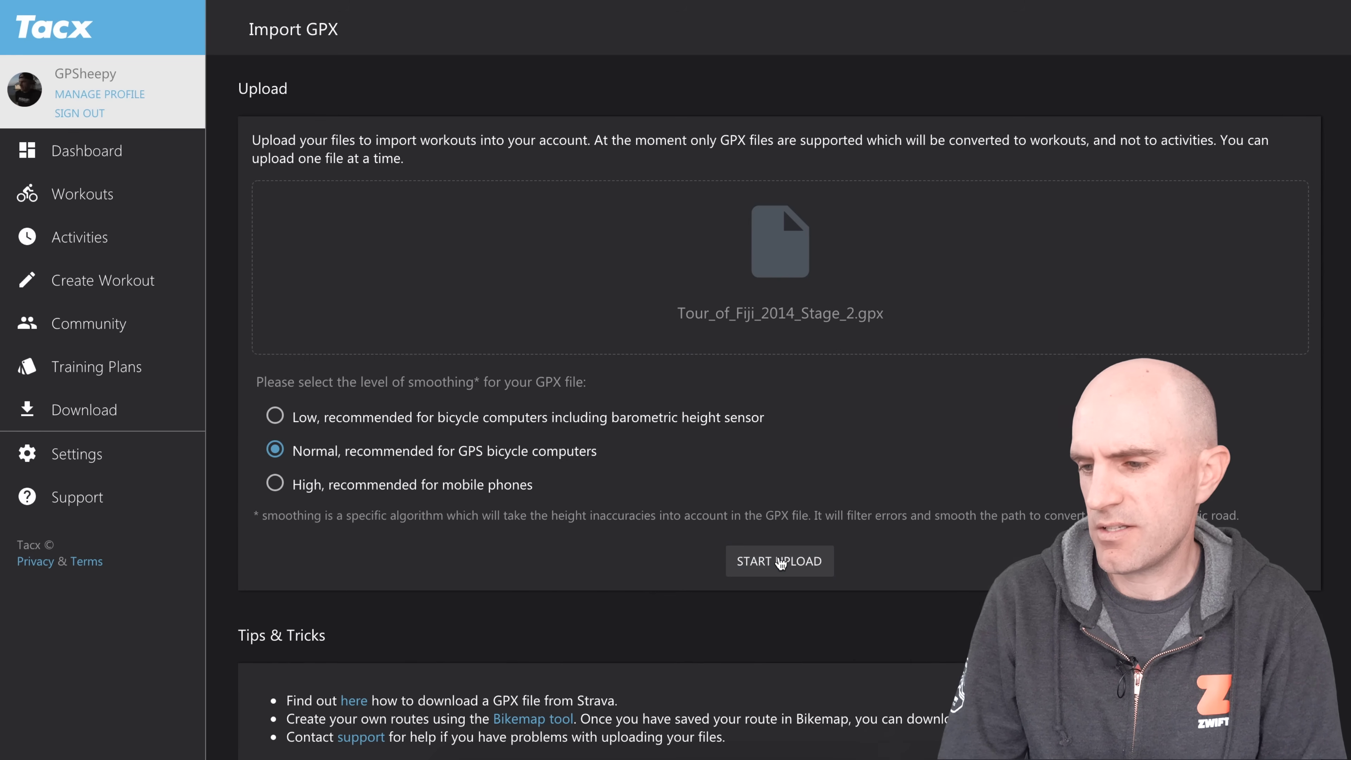
left_click(781, 563)
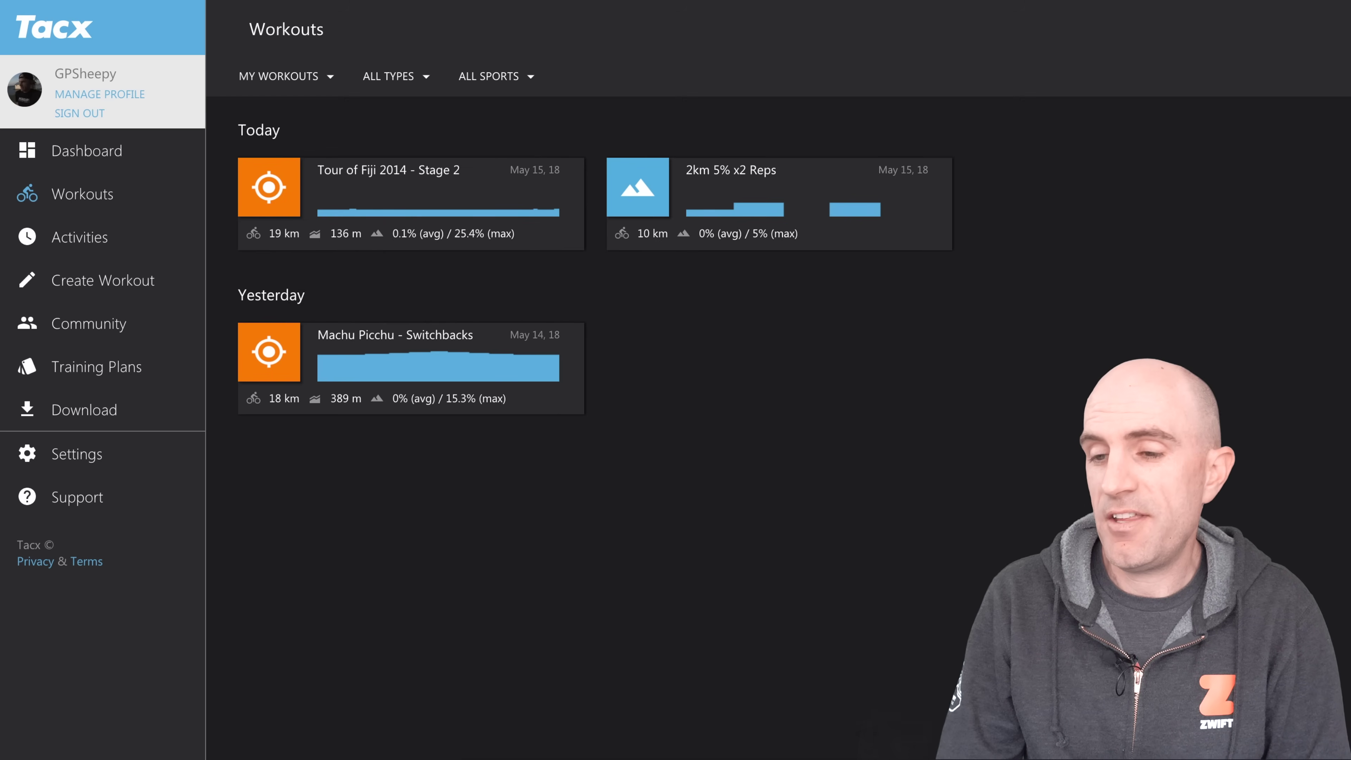
Open the imported "Tour of Fiji 2014 - Stage 2" workout and view its elevation graph and a closer view of its route map.
left_click(429, 190)
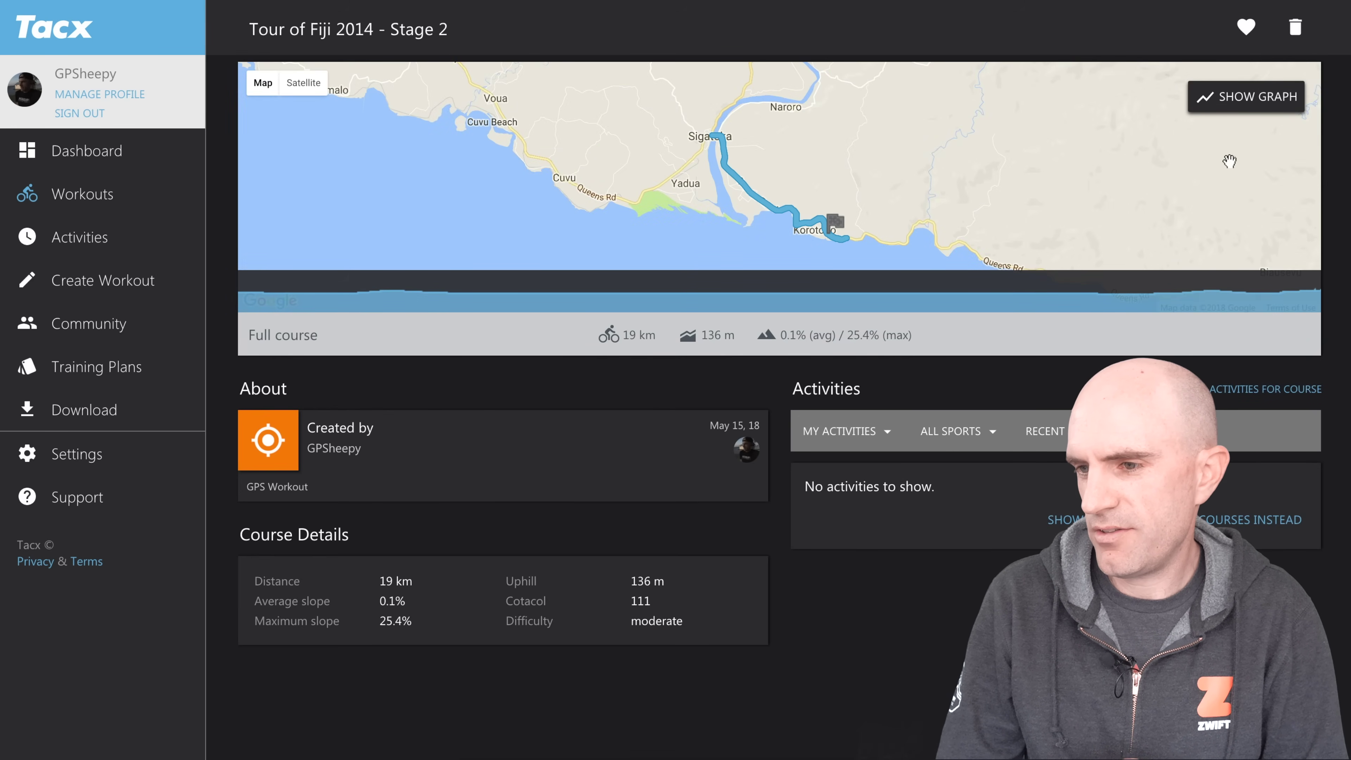
left_click(1261, 97)
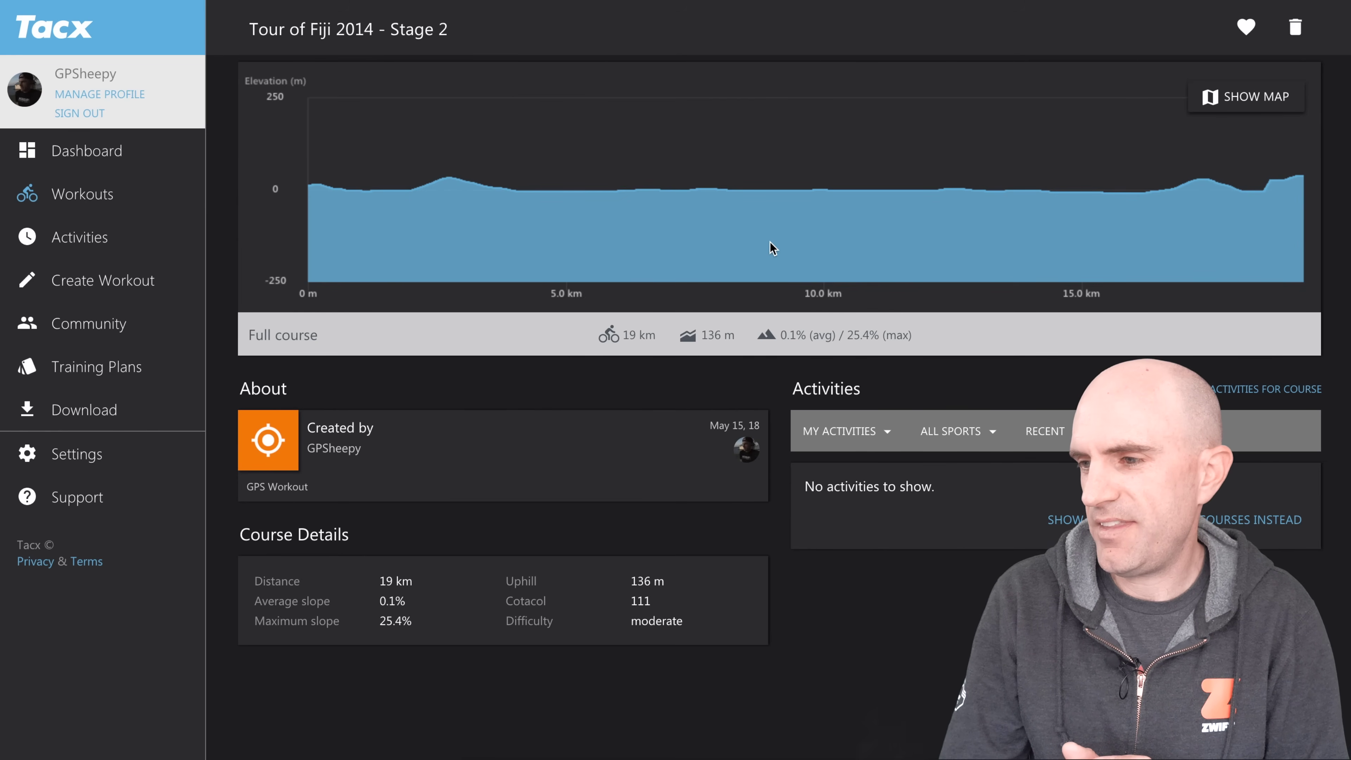
left_click(1285, 98)
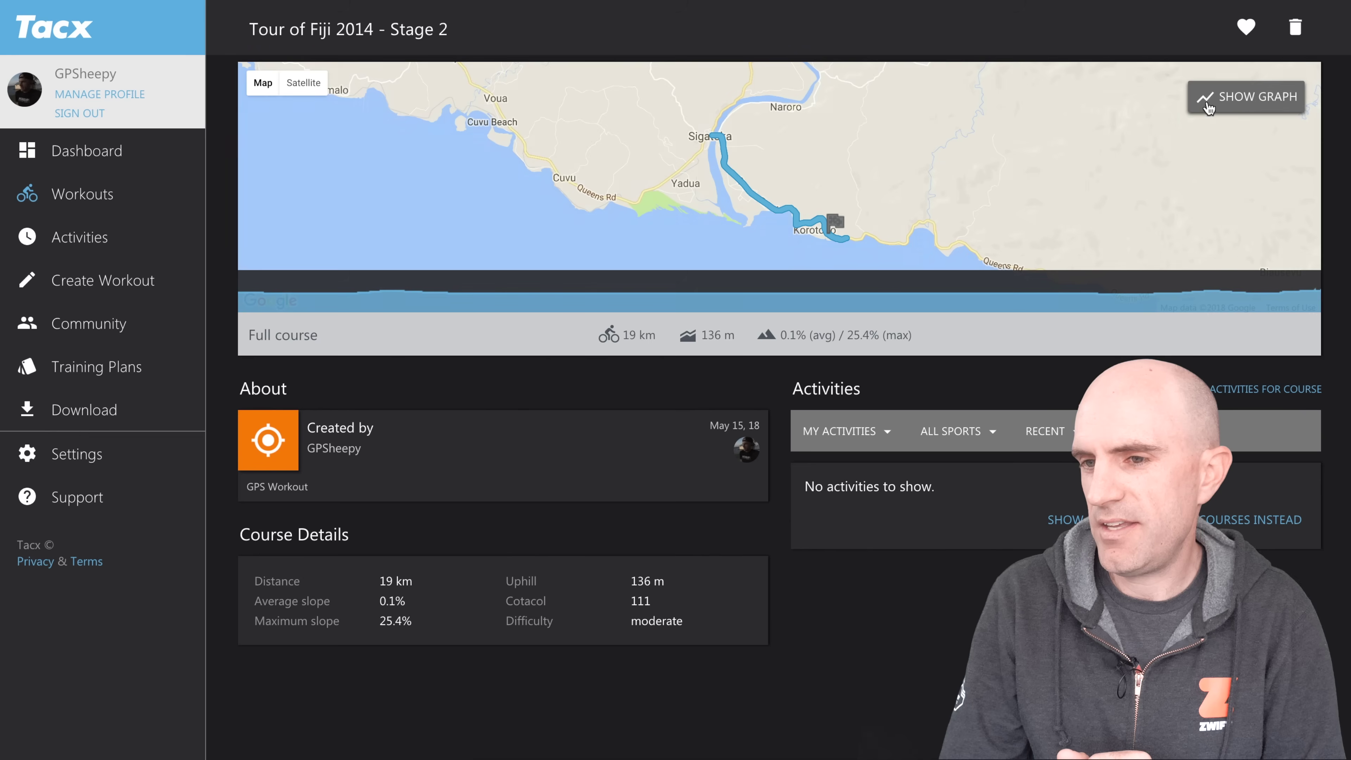
double_click(809, 169)
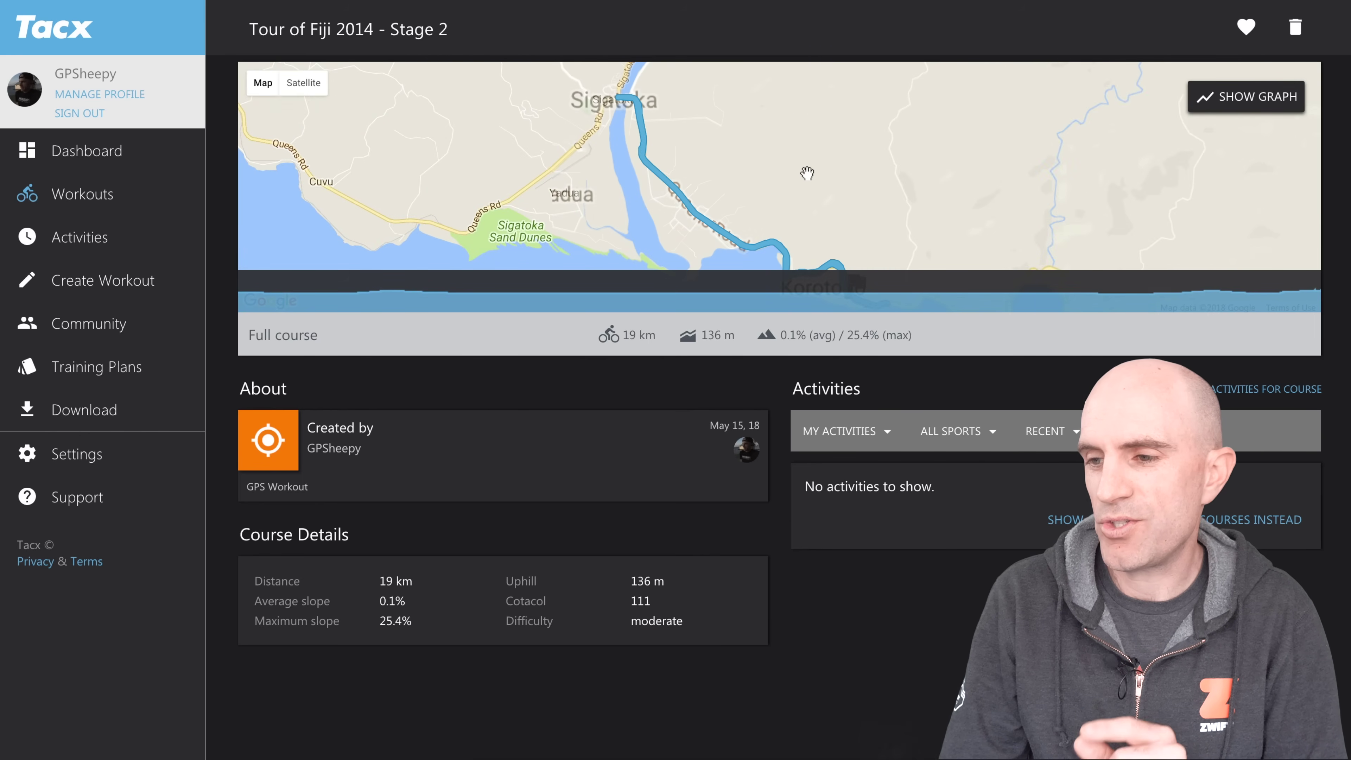
left_click_drag(808, 170, 806, 123)
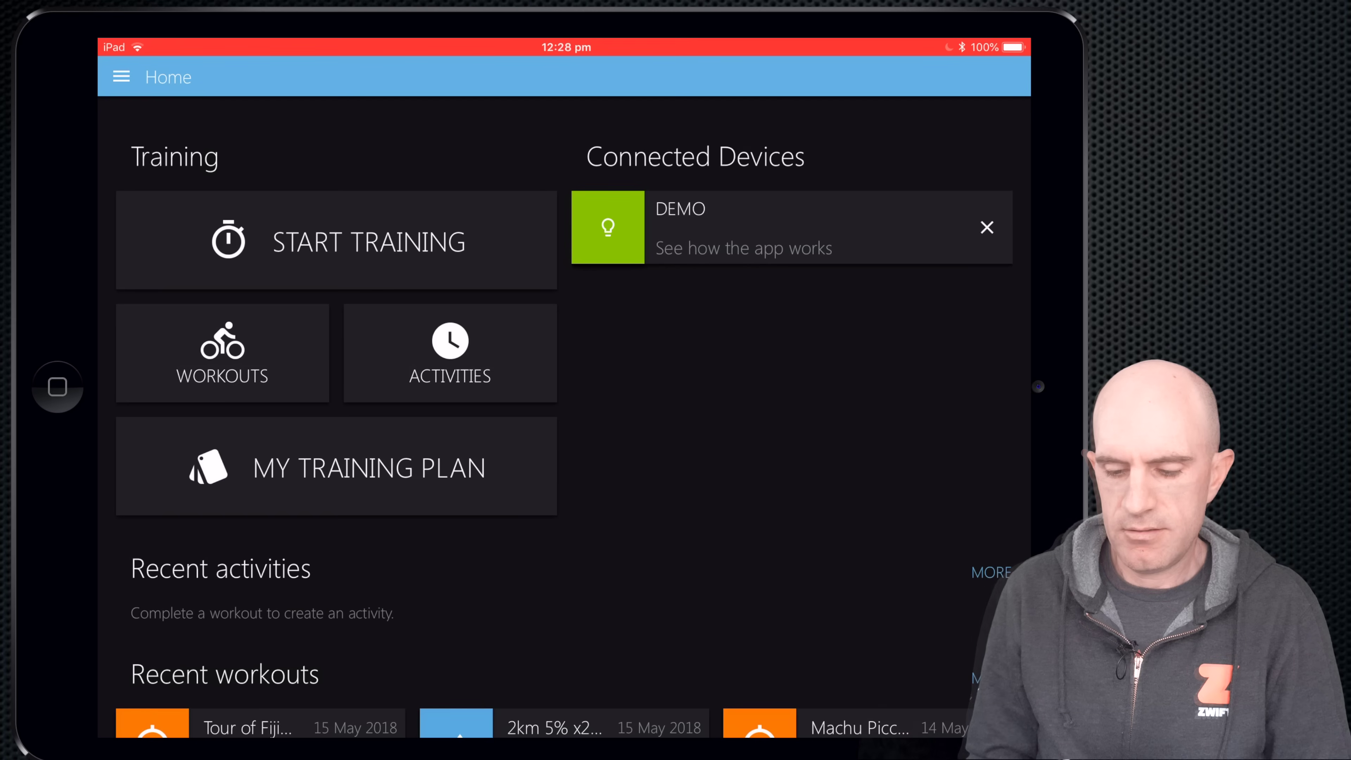
In the Tacx app on the iPad, open "Tour of Fiji 2014 - Stage 2" from the full workout list and show its graph.
left_click(978, 680)
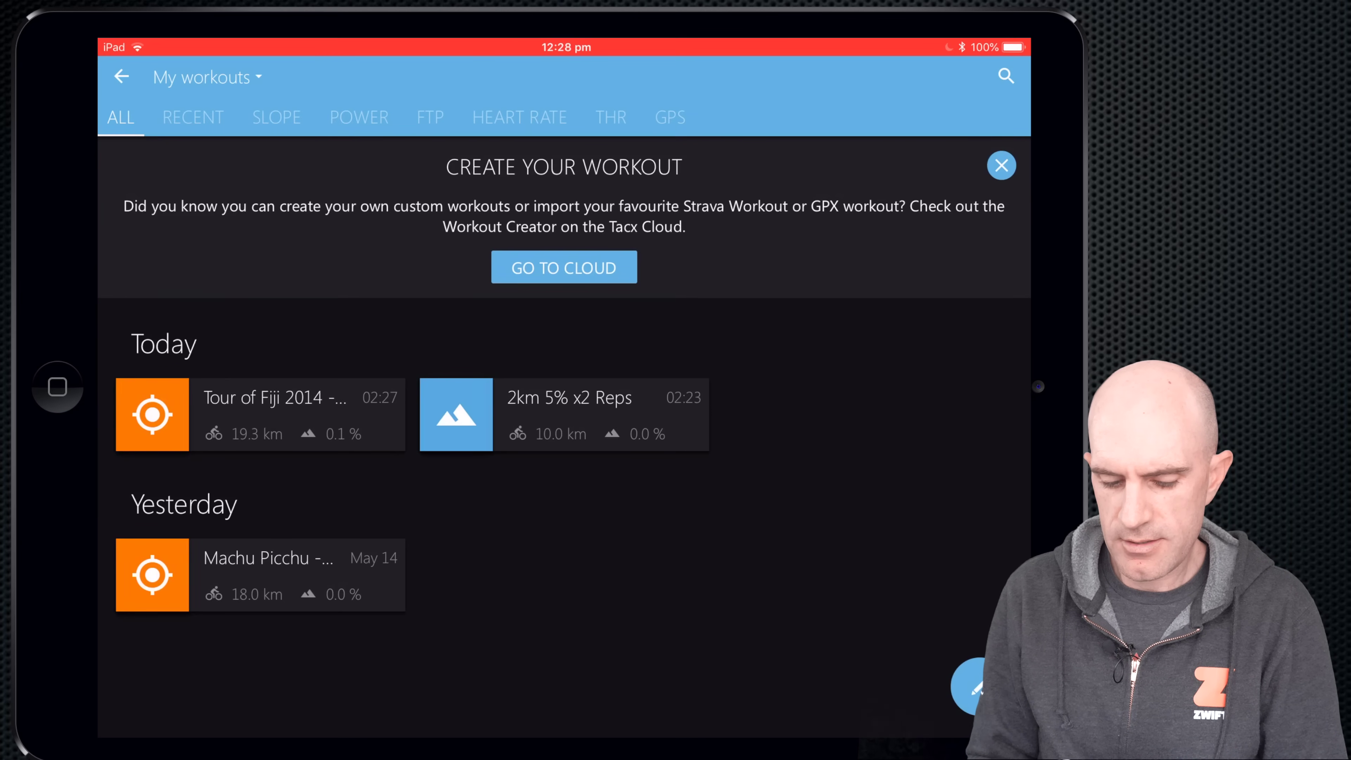
left_click(260, 414)
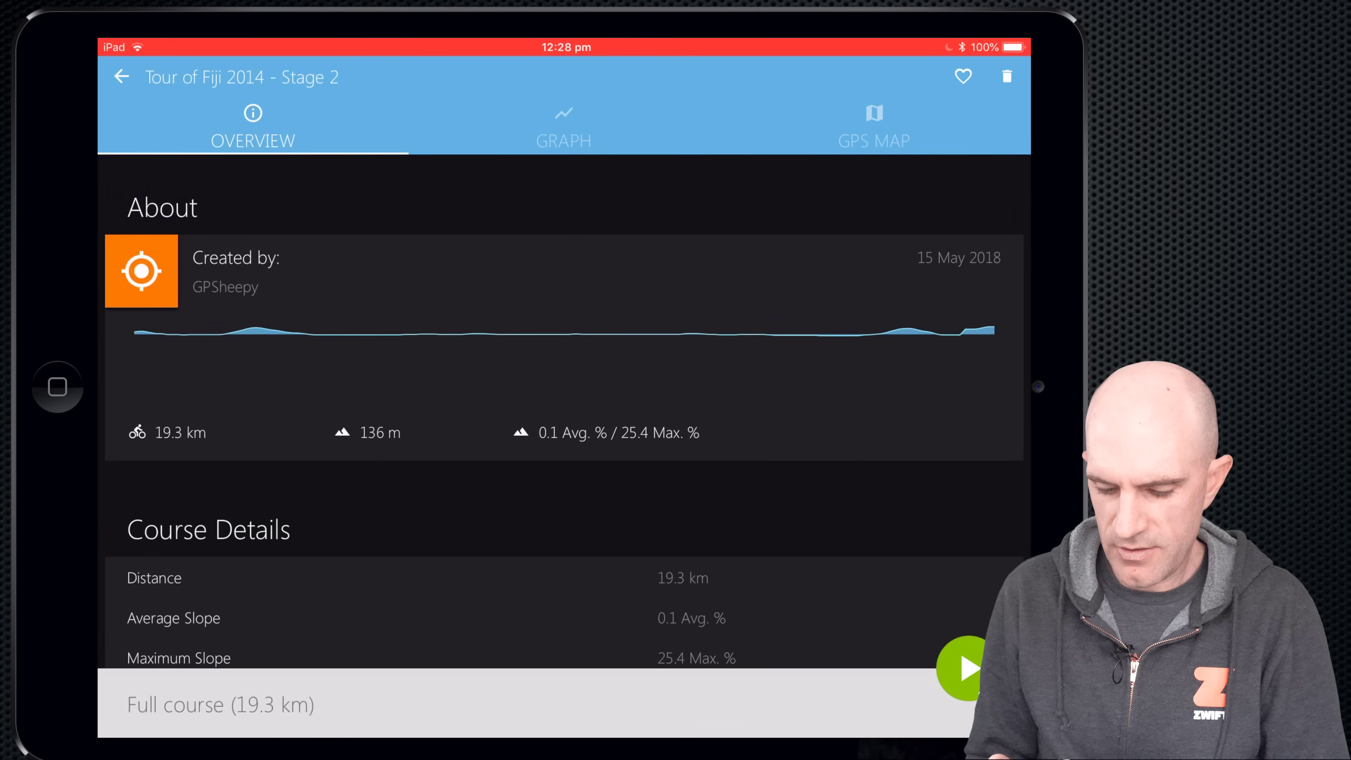
left_click(563, 128)
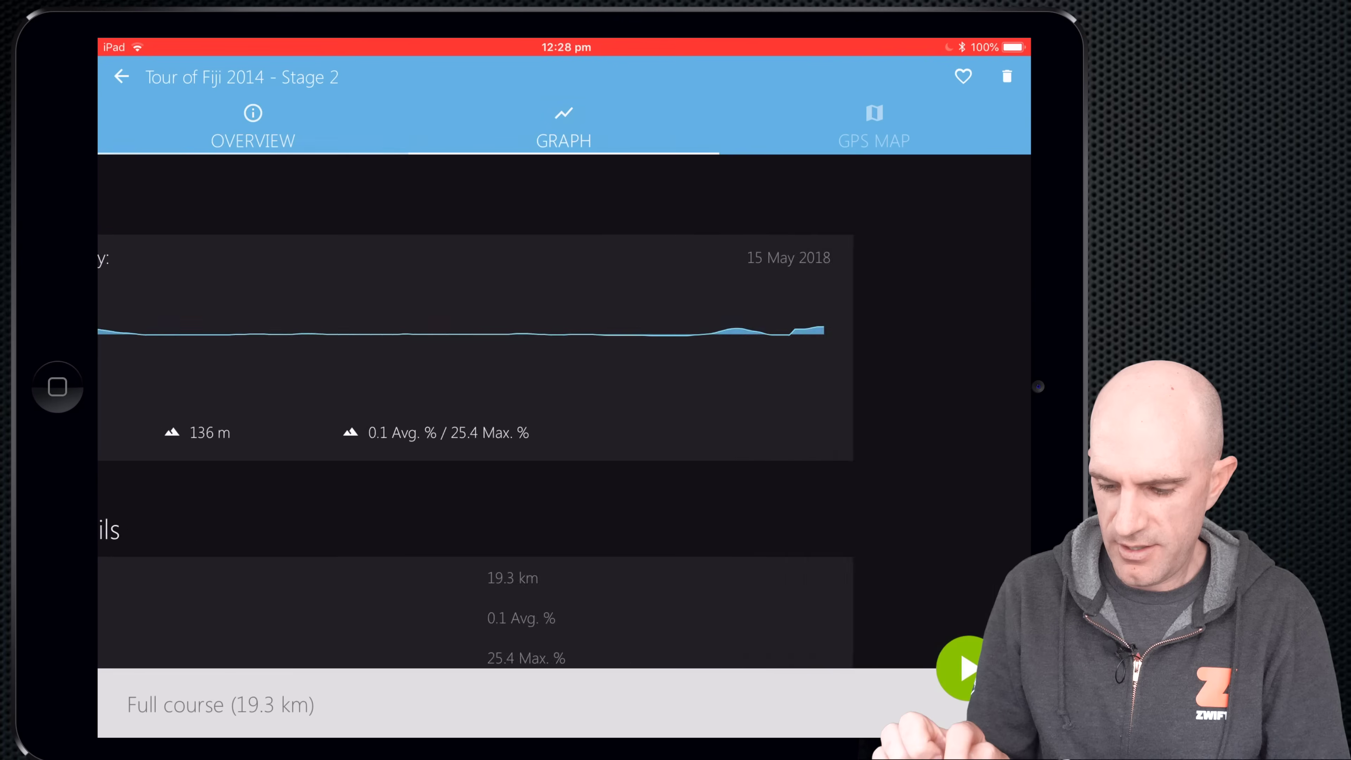
Examine the workout's route on the GPS map, return to its overview and leave the workout.
left_click(874, 128)
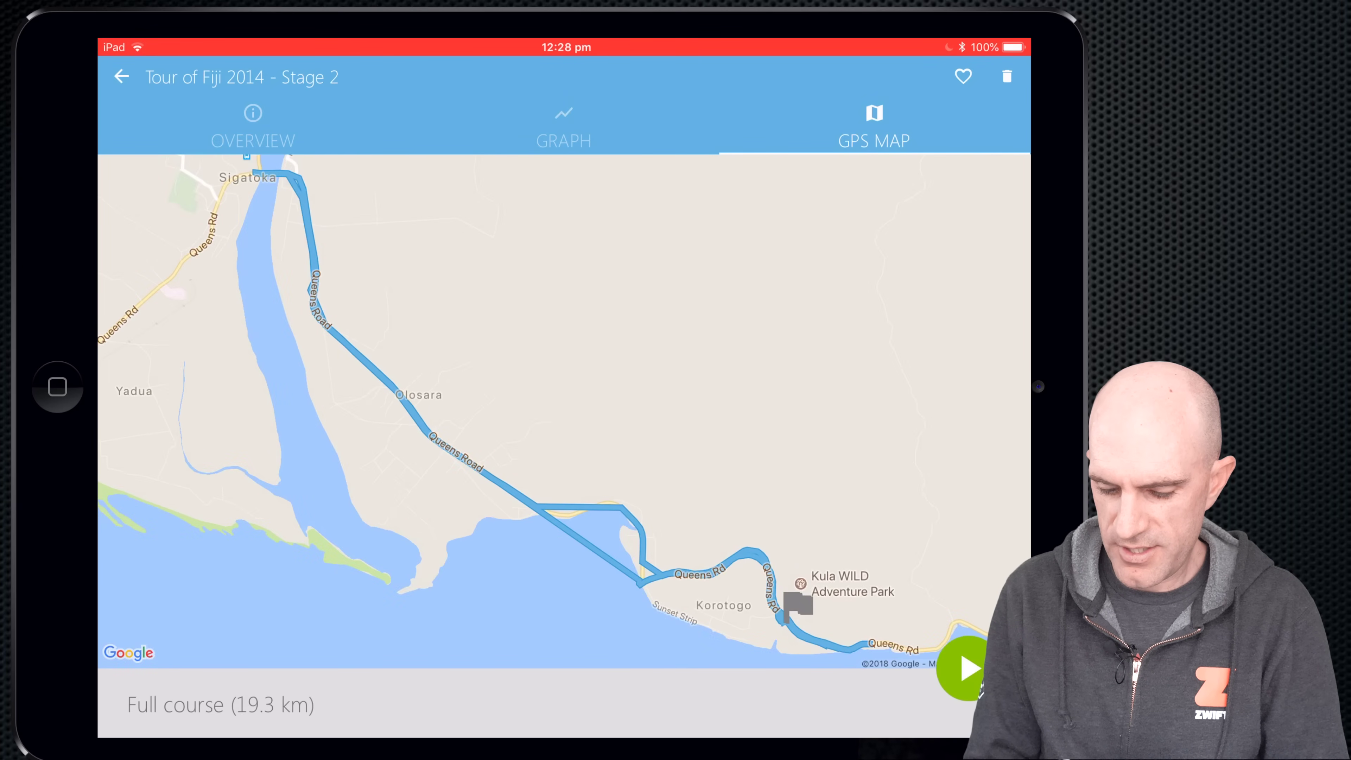
scroll(594, 574, "up", 5)
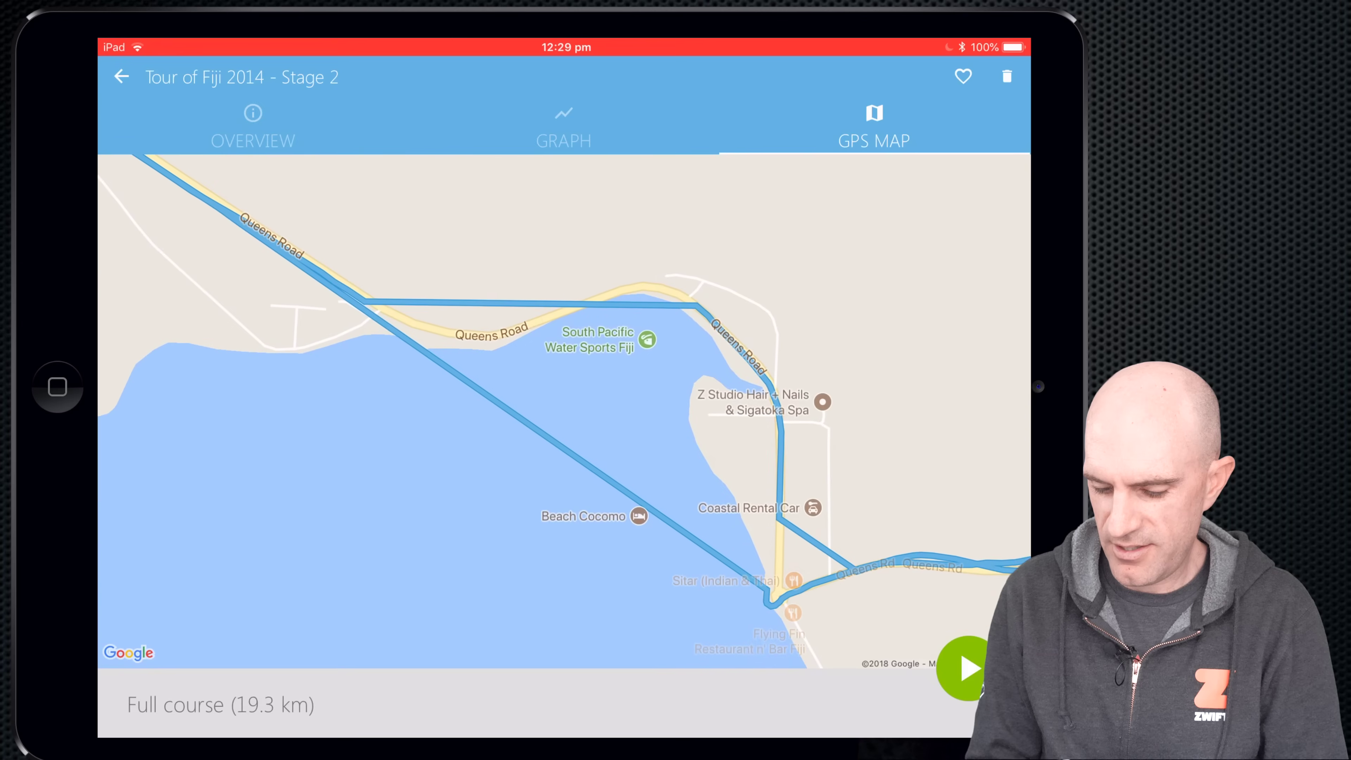
scroll(564, 410, "down", 5)
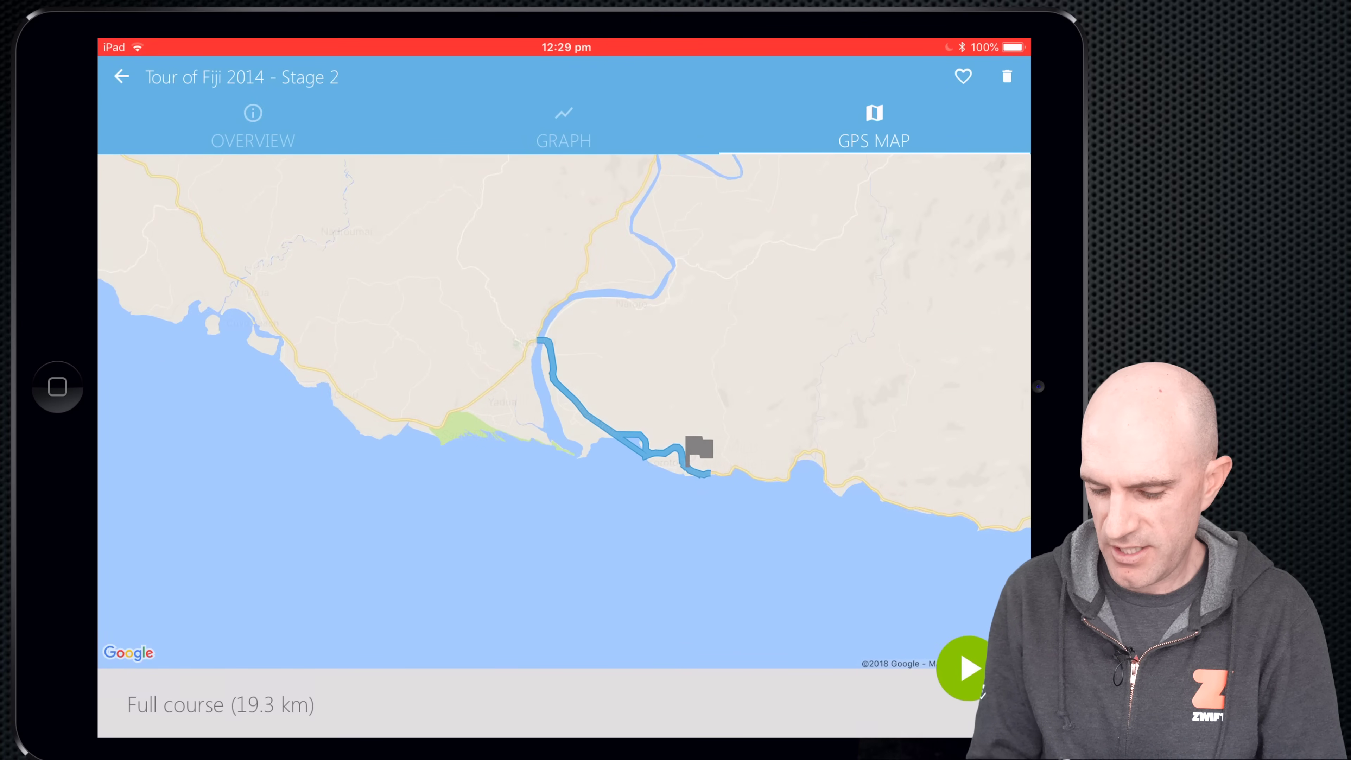
scroll(564, 410, "up", 2)
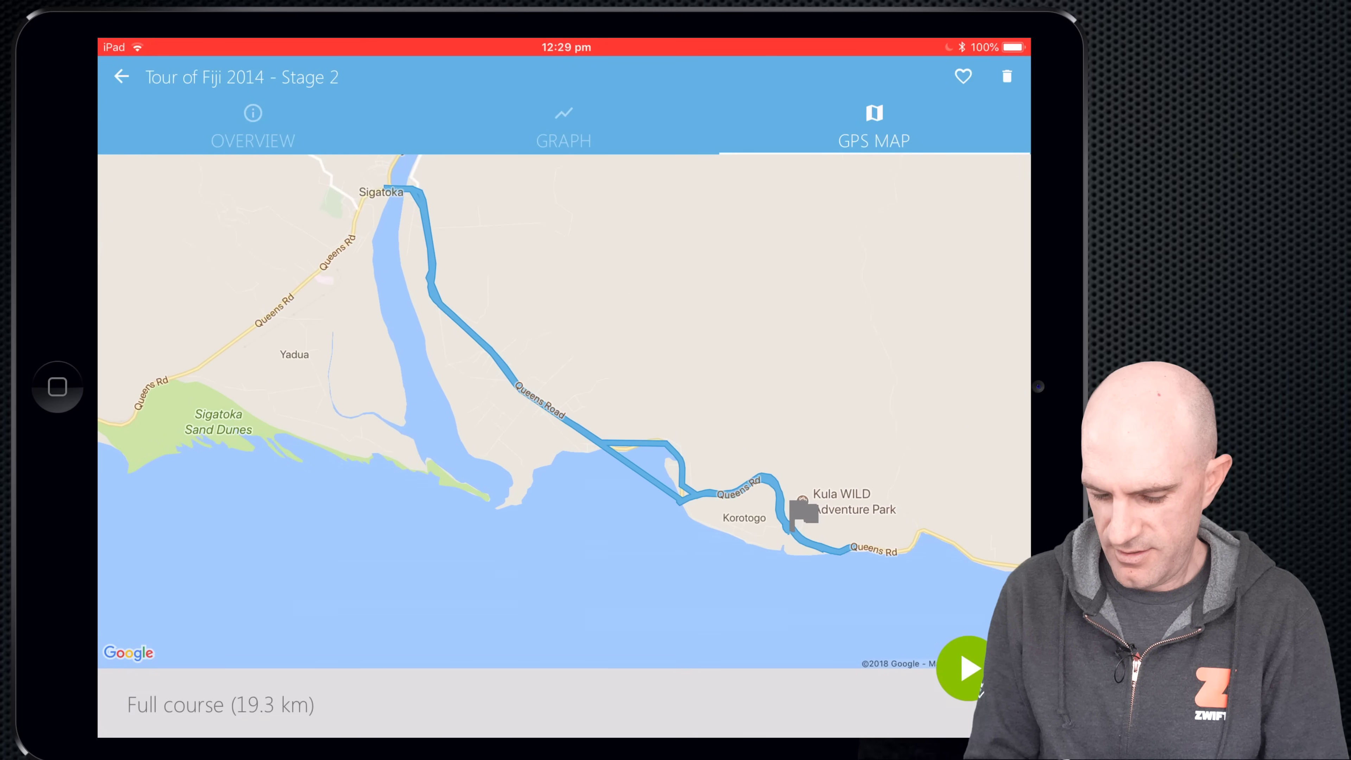
scroll(564, 410, "down", 4)
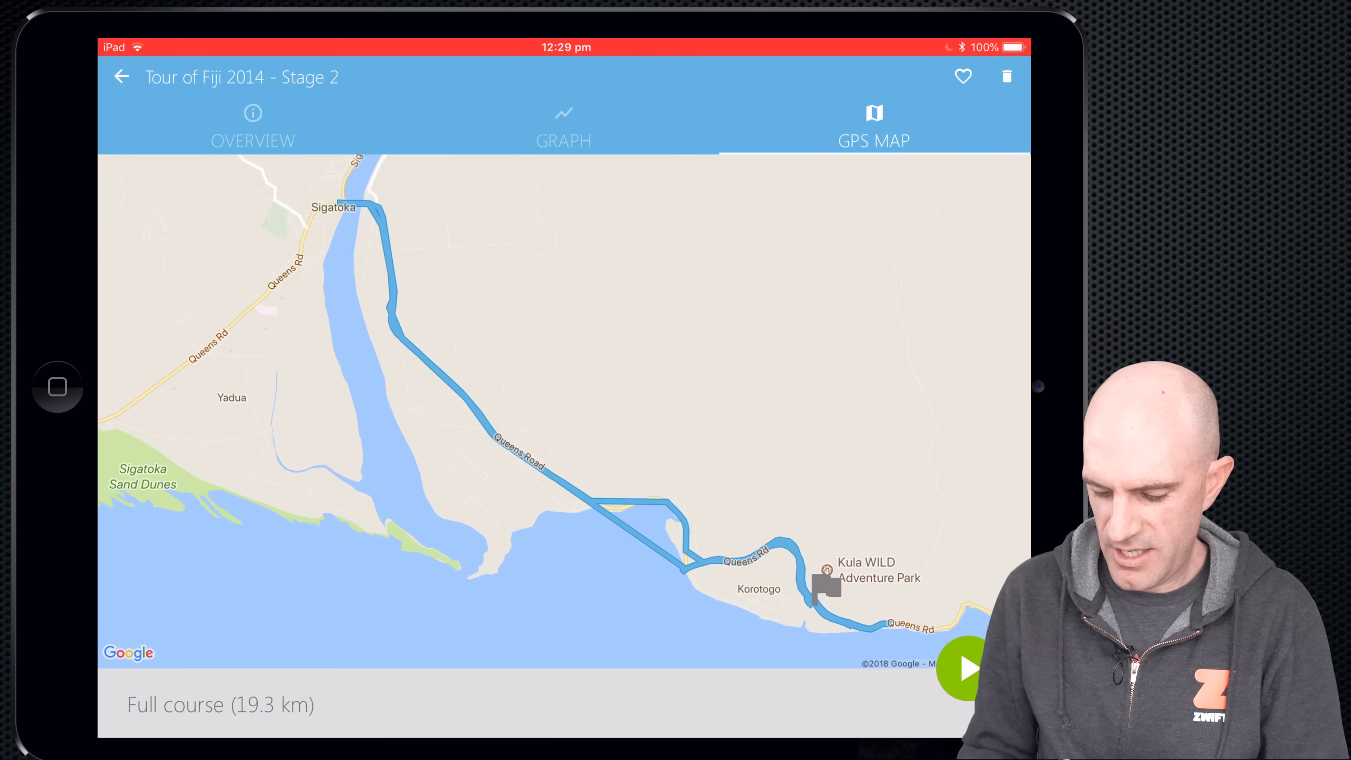
left_click(254, 127)
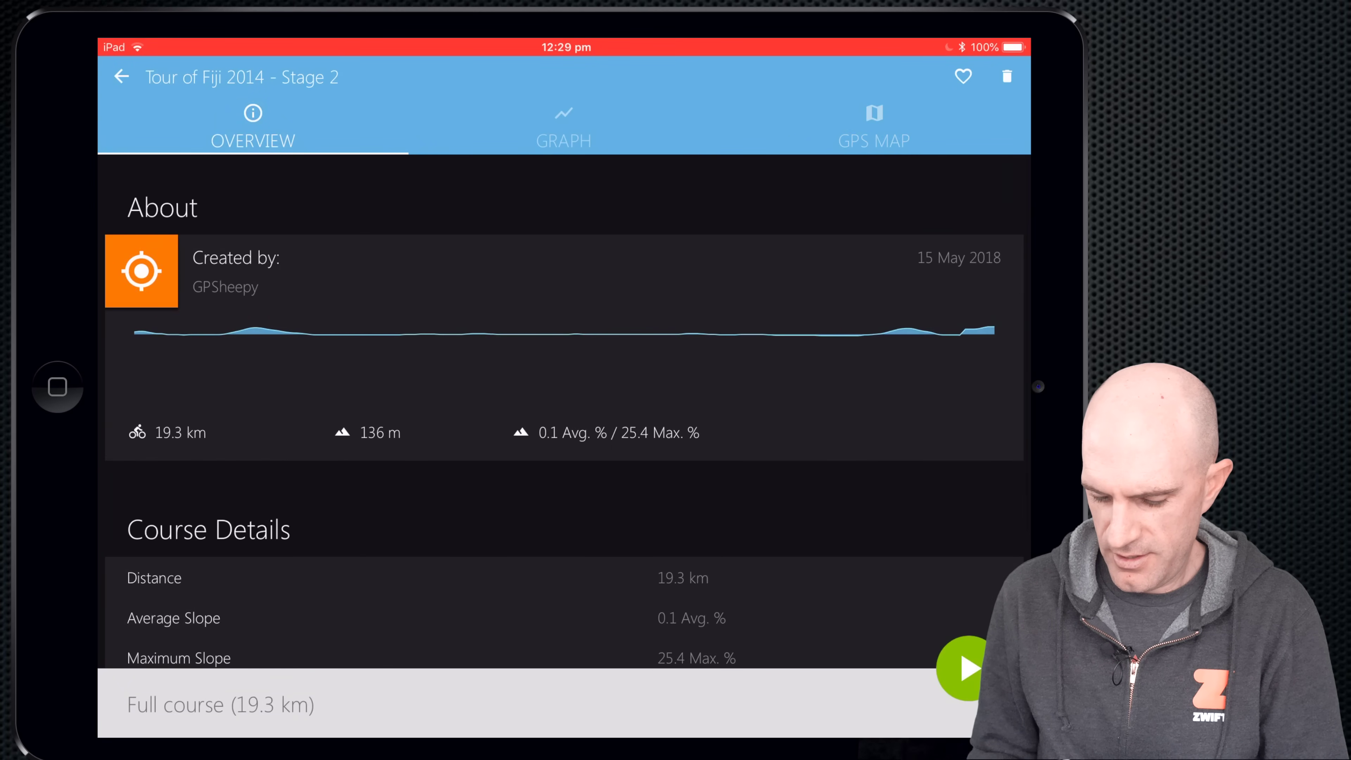
left_click(122, 76)
left_click(122, 76)
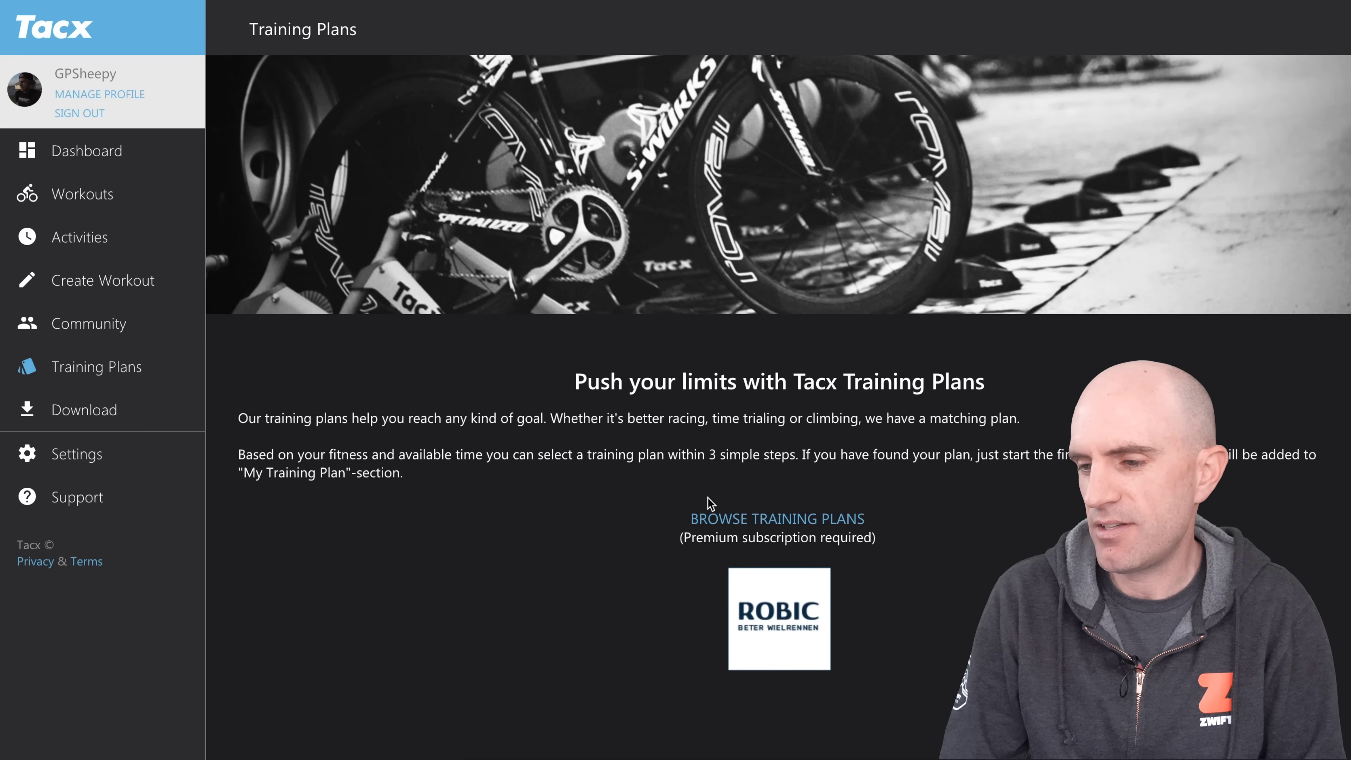
On the Tacx website, browse the training plans, open the Brickwork phase and view its Time Trial and Racing plans.
left_click(723, 525)
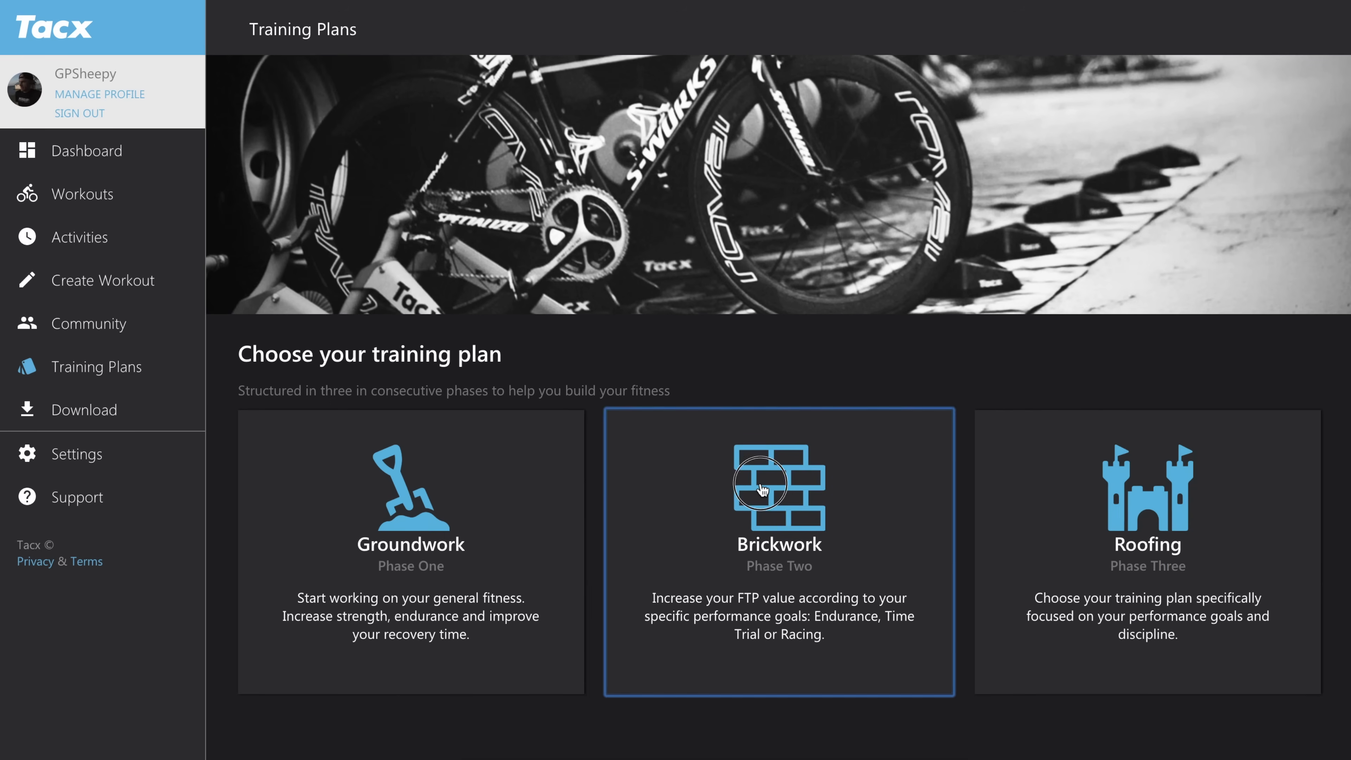
left_click(744, 479)
scroll(831, 335, "down", 1)
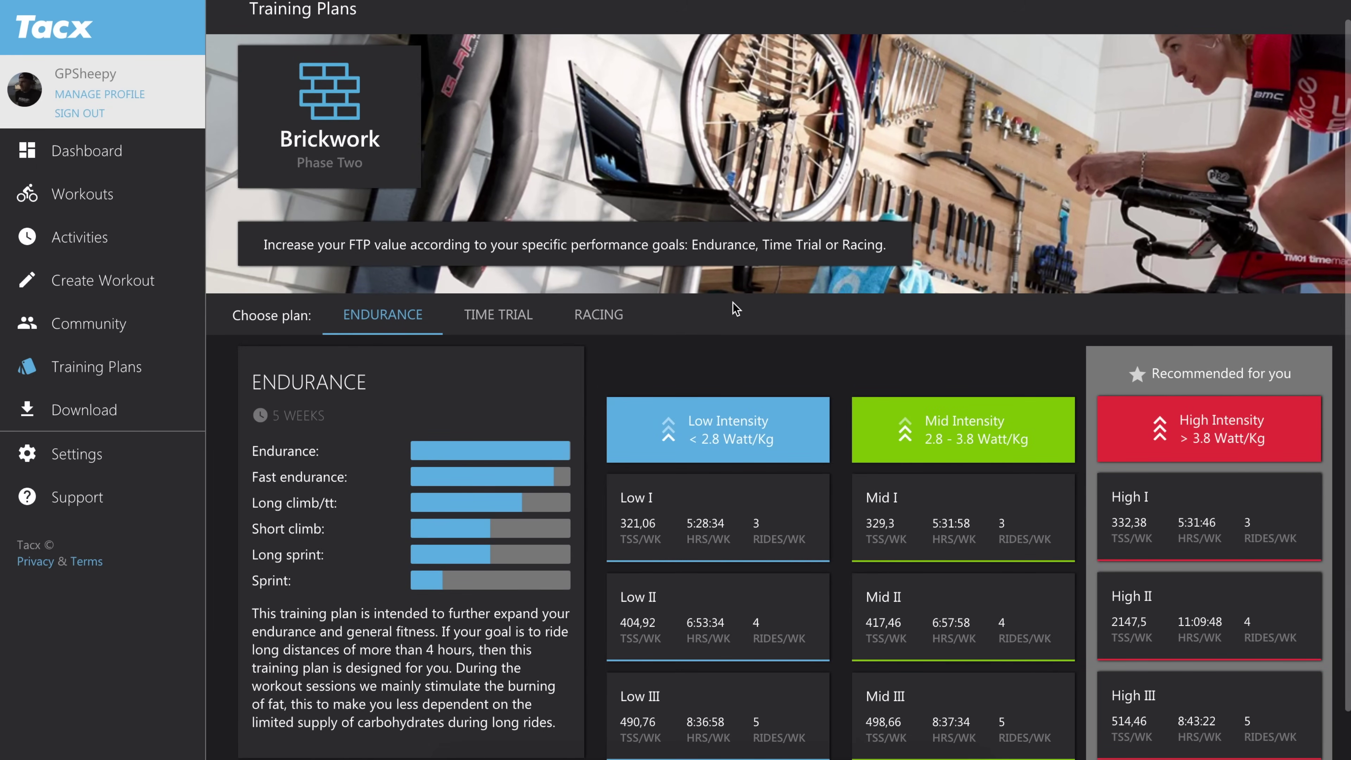
scroll(737, 306, "down", 1)
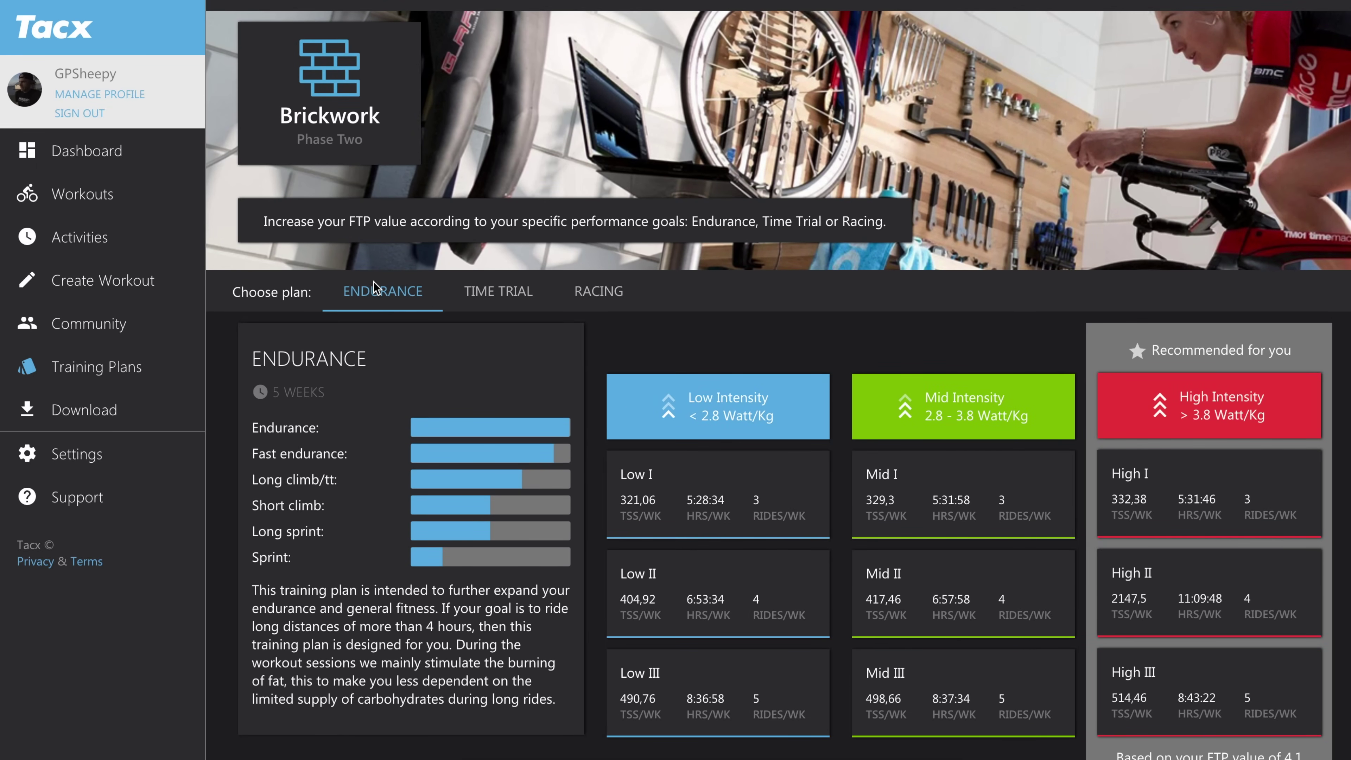
left_click(495, 291)
left_click(599, 293)
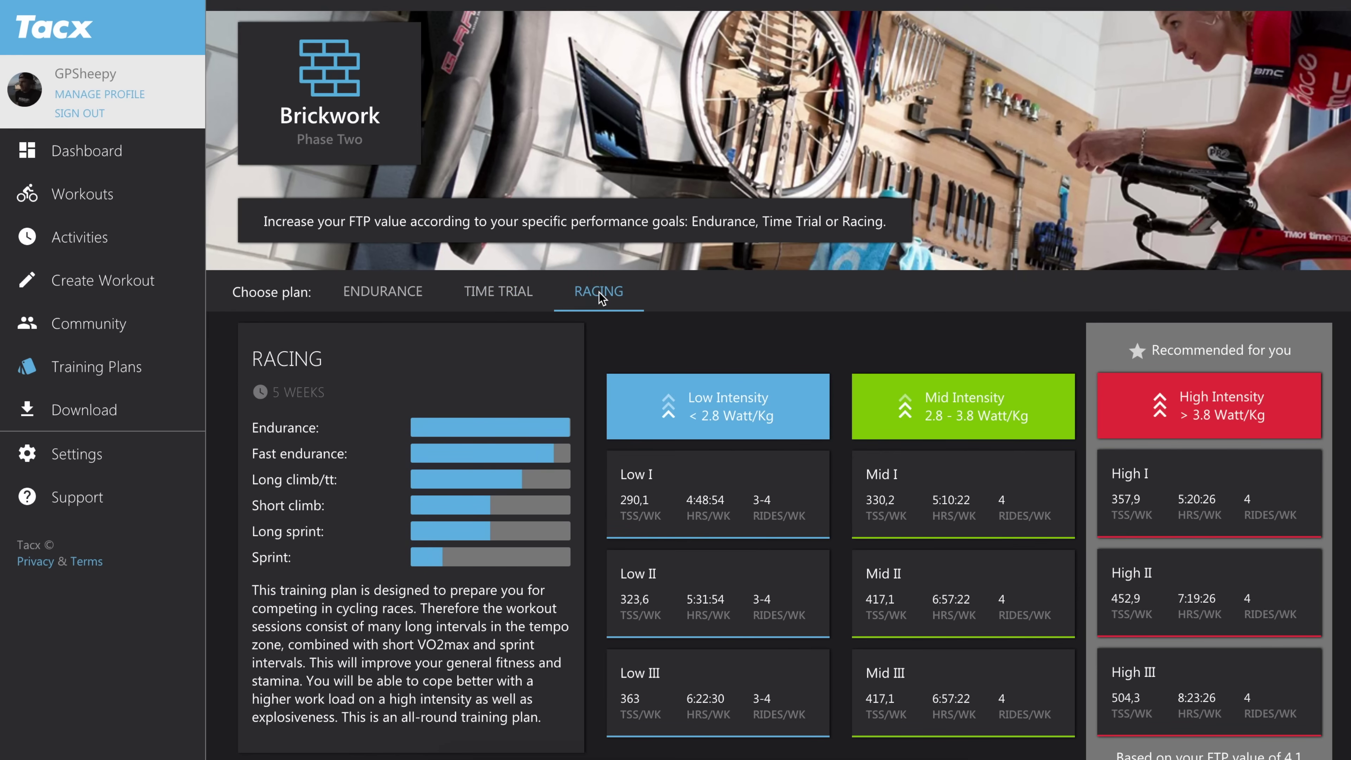
Open the High II variant of the Brickwork Racing plan and look through its schedule and workout list.
scroll(937, 281, "down", 1)
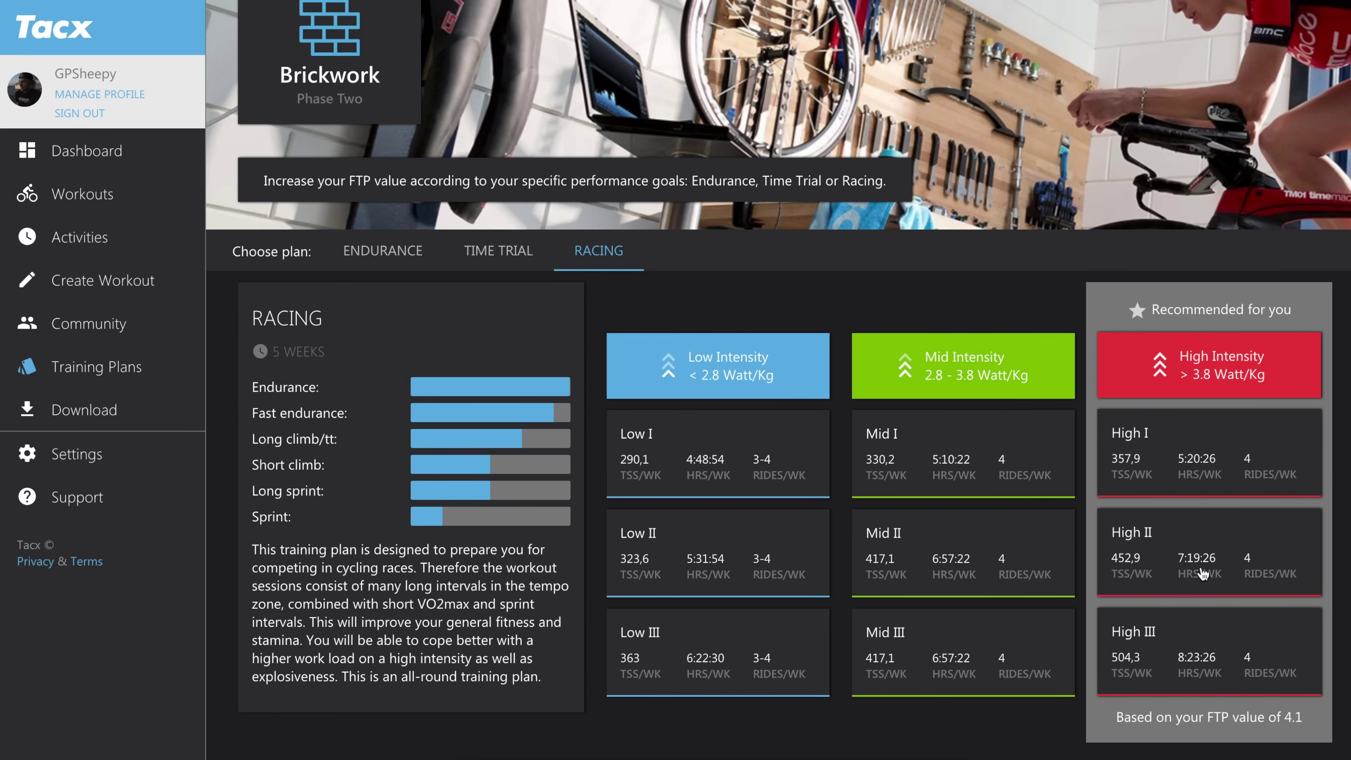
left_click(1197, 553)
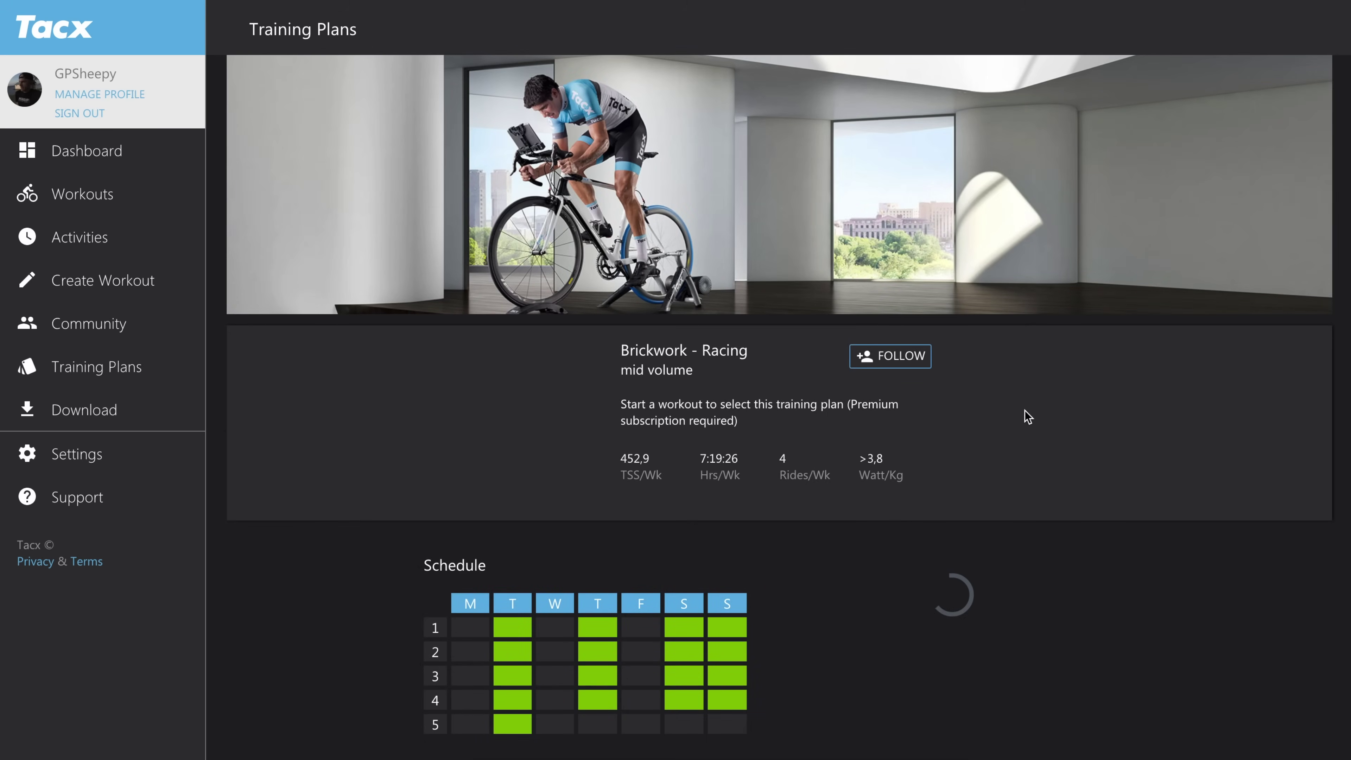
scroll(1024, 453, "down", 2)
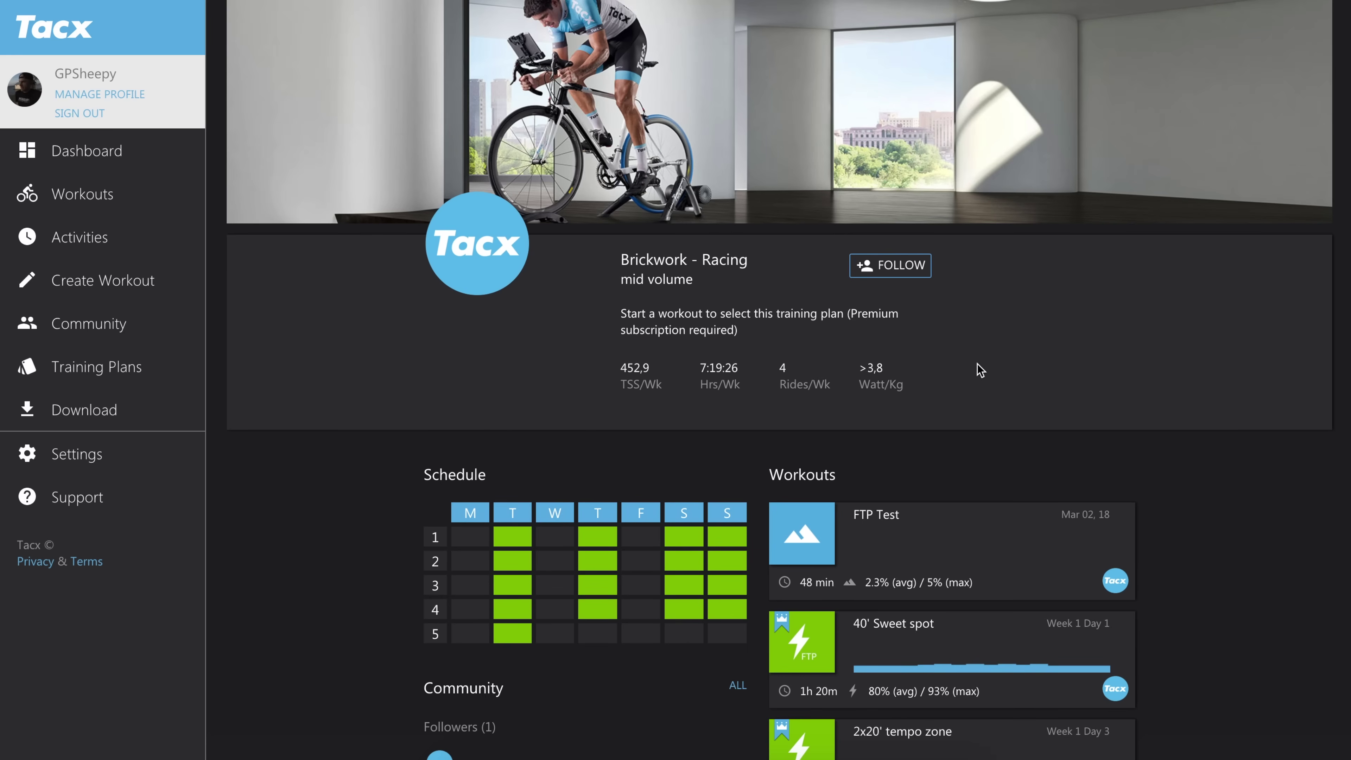
scroll(1001, 365, "down", 10)
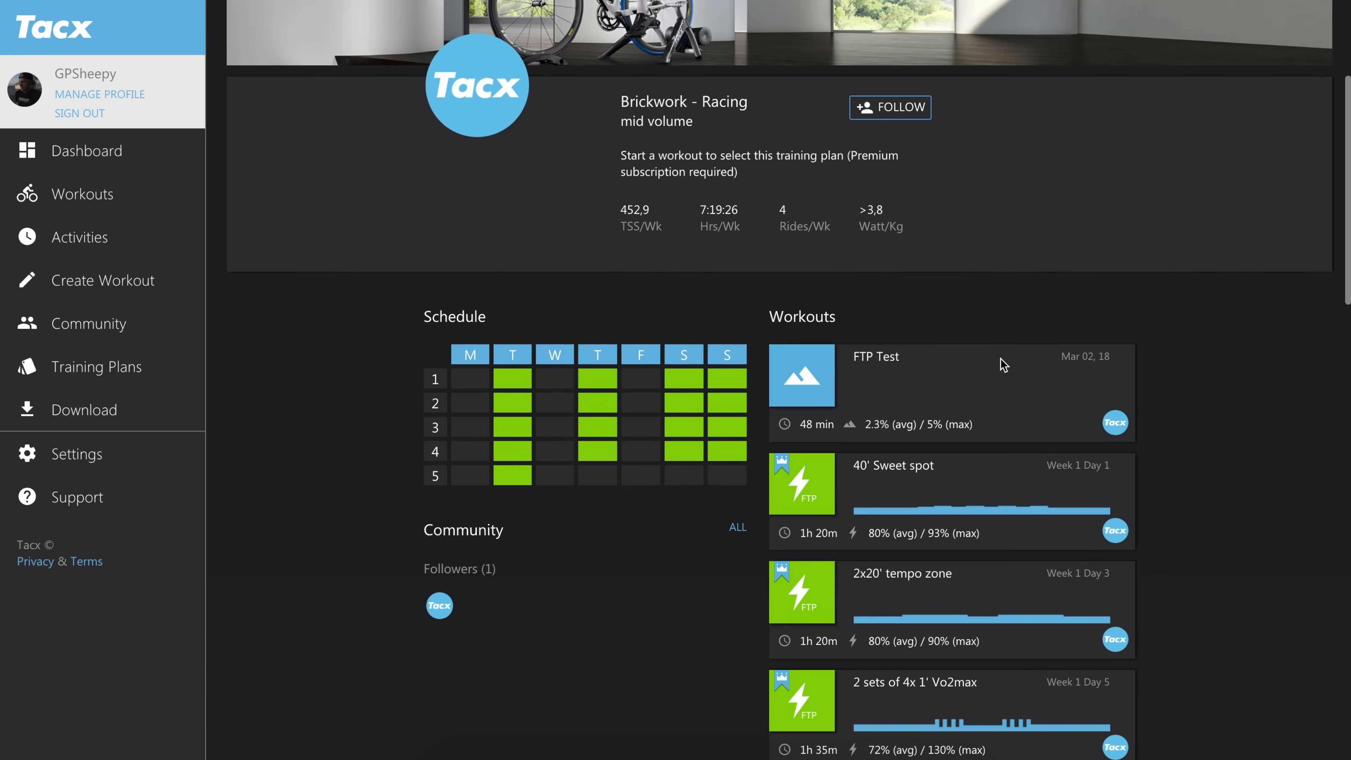
scroll(1123, 382, "down", 16)
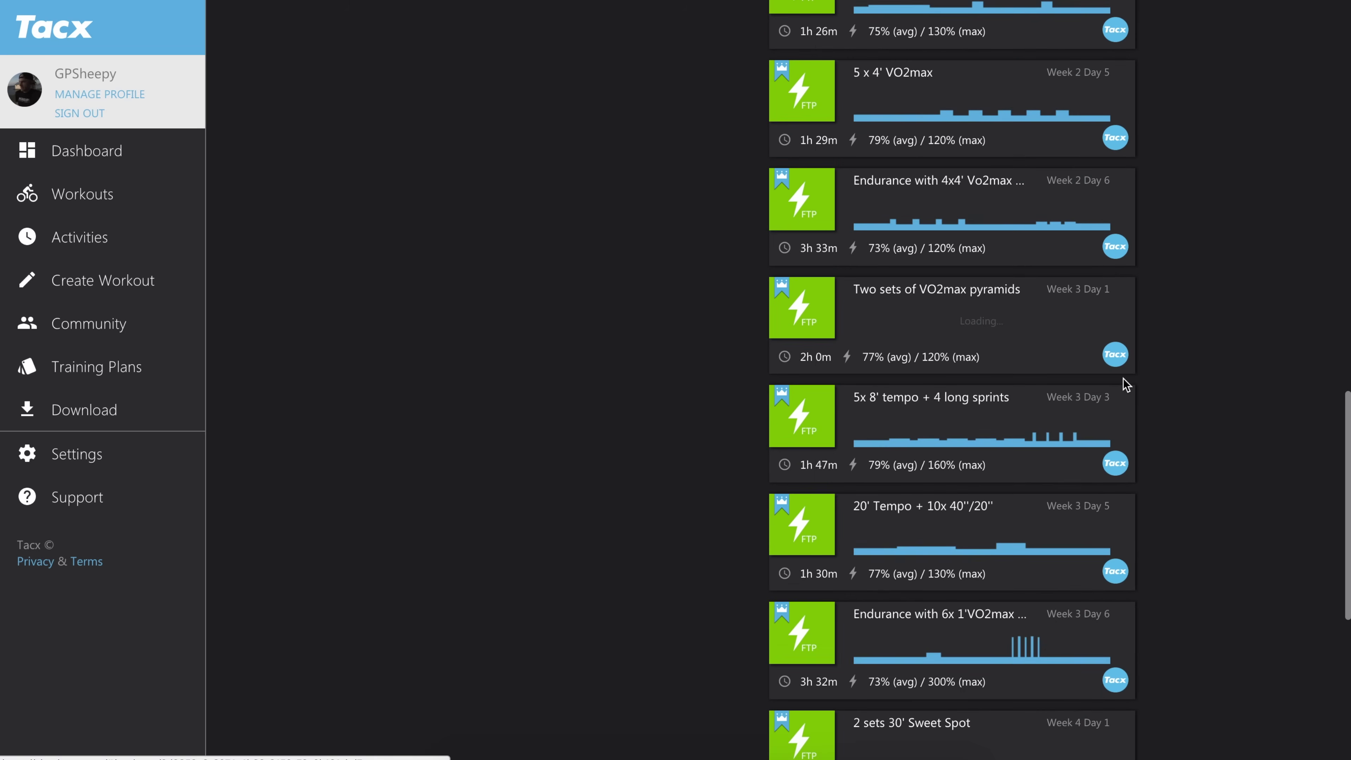